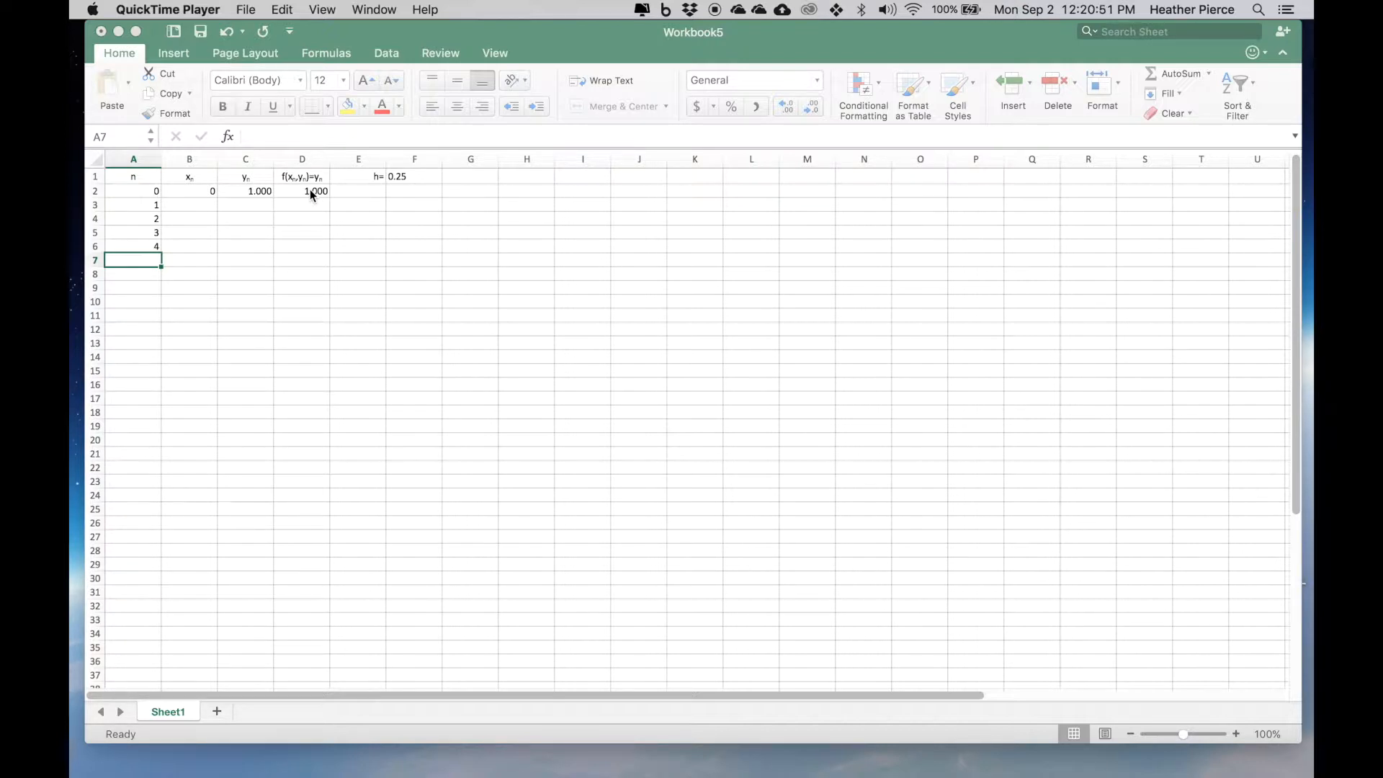
Enter the formula =B2+F1 in cell B3 to compute the next x value from the step size.
{"action": "left_click", "coordinate": [193, 203]}
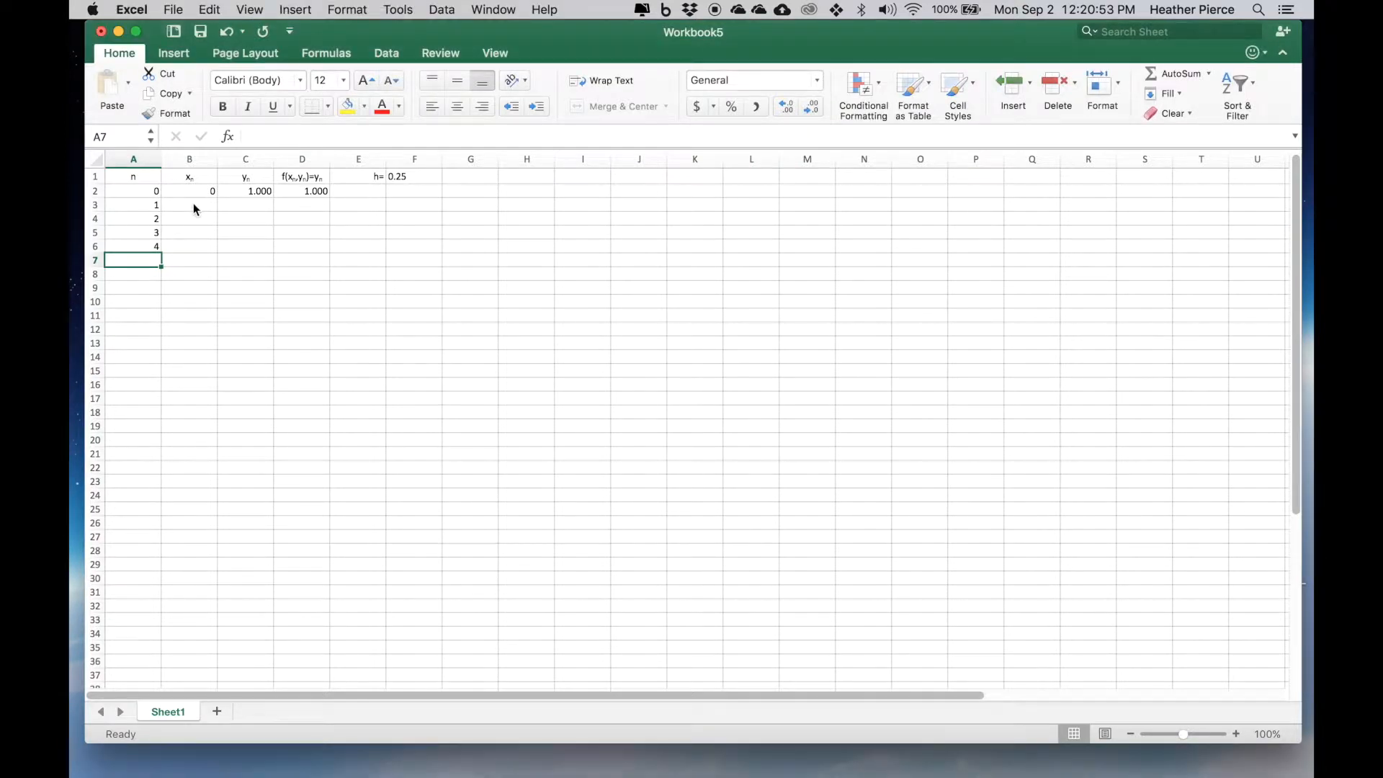
{"action": "left_click", "coordinate": [193, 205]}
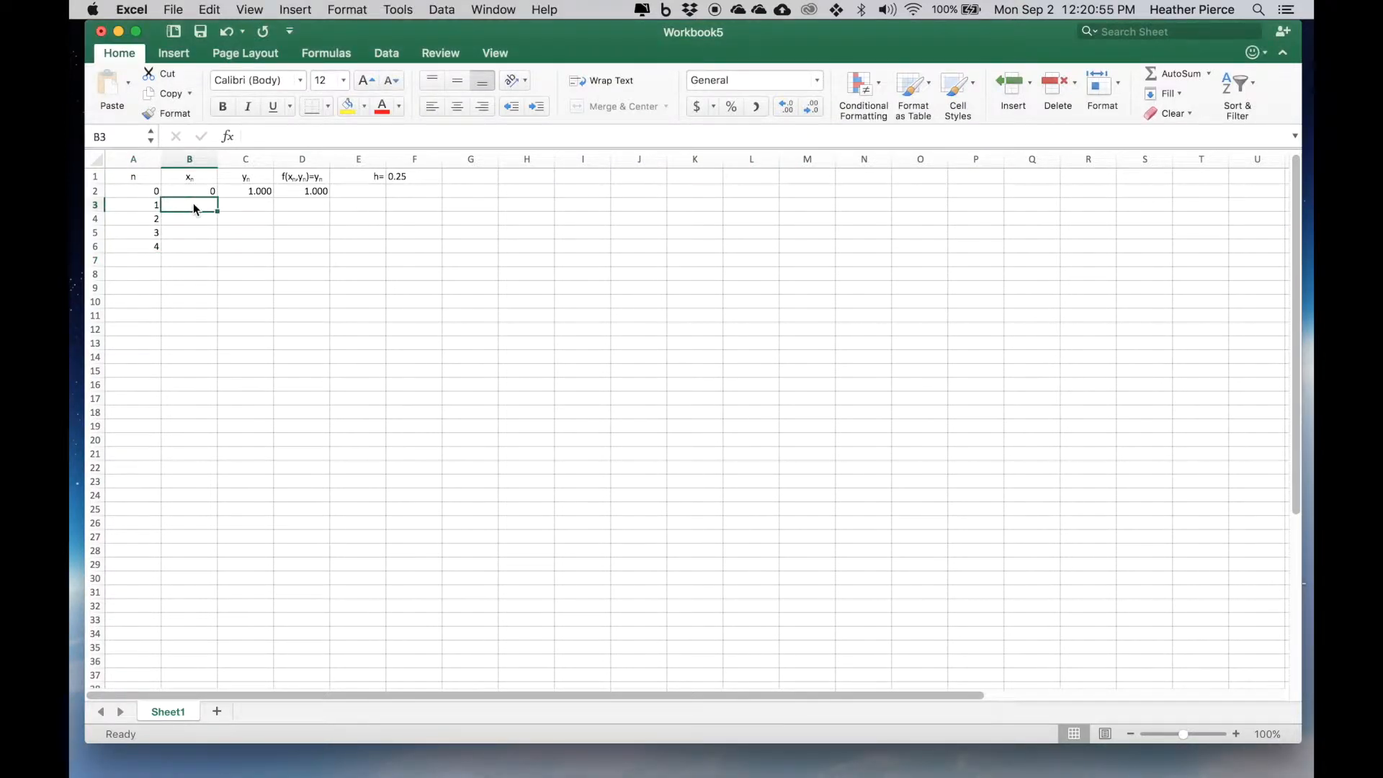
{"action": "type", "text": "="}
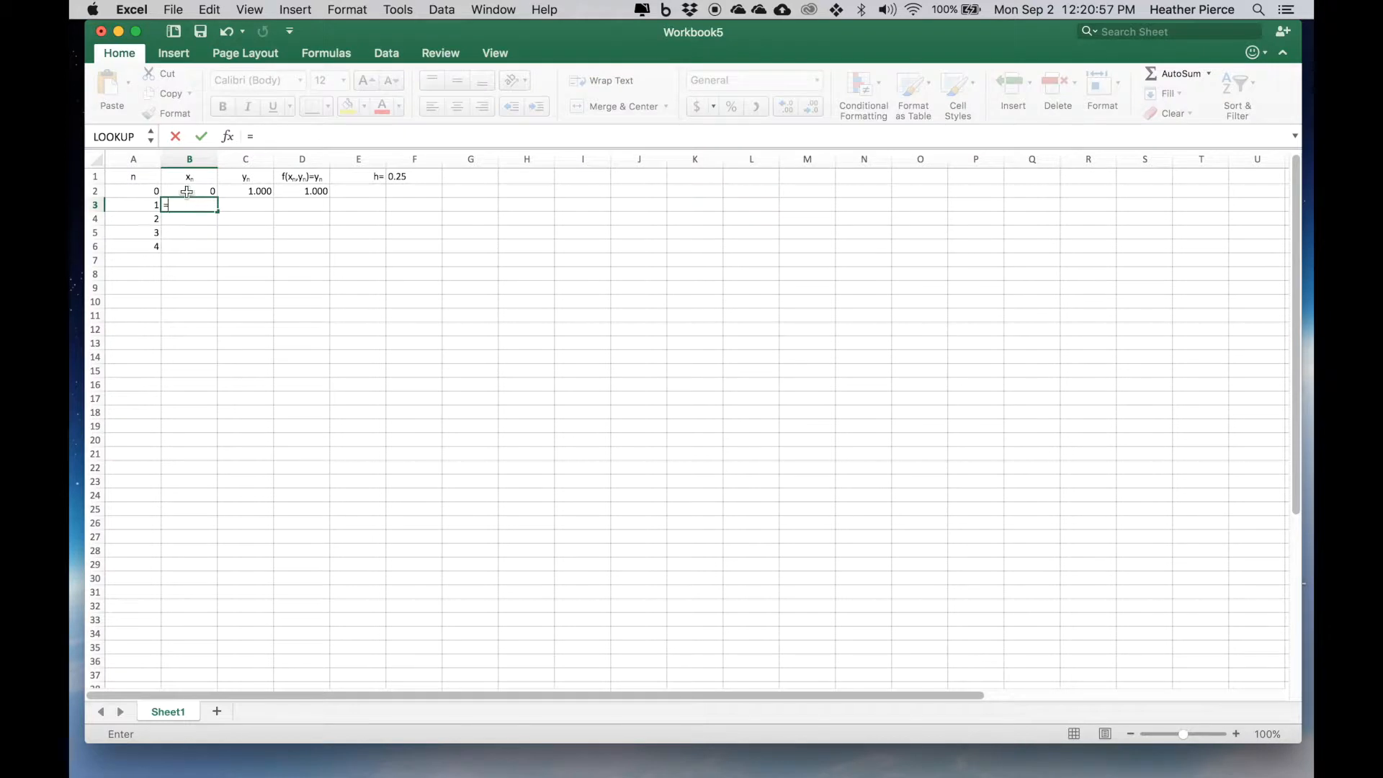
{"action": "left_click", "coordinate": [187, 191]}
{"action": "type", "text": "+"}
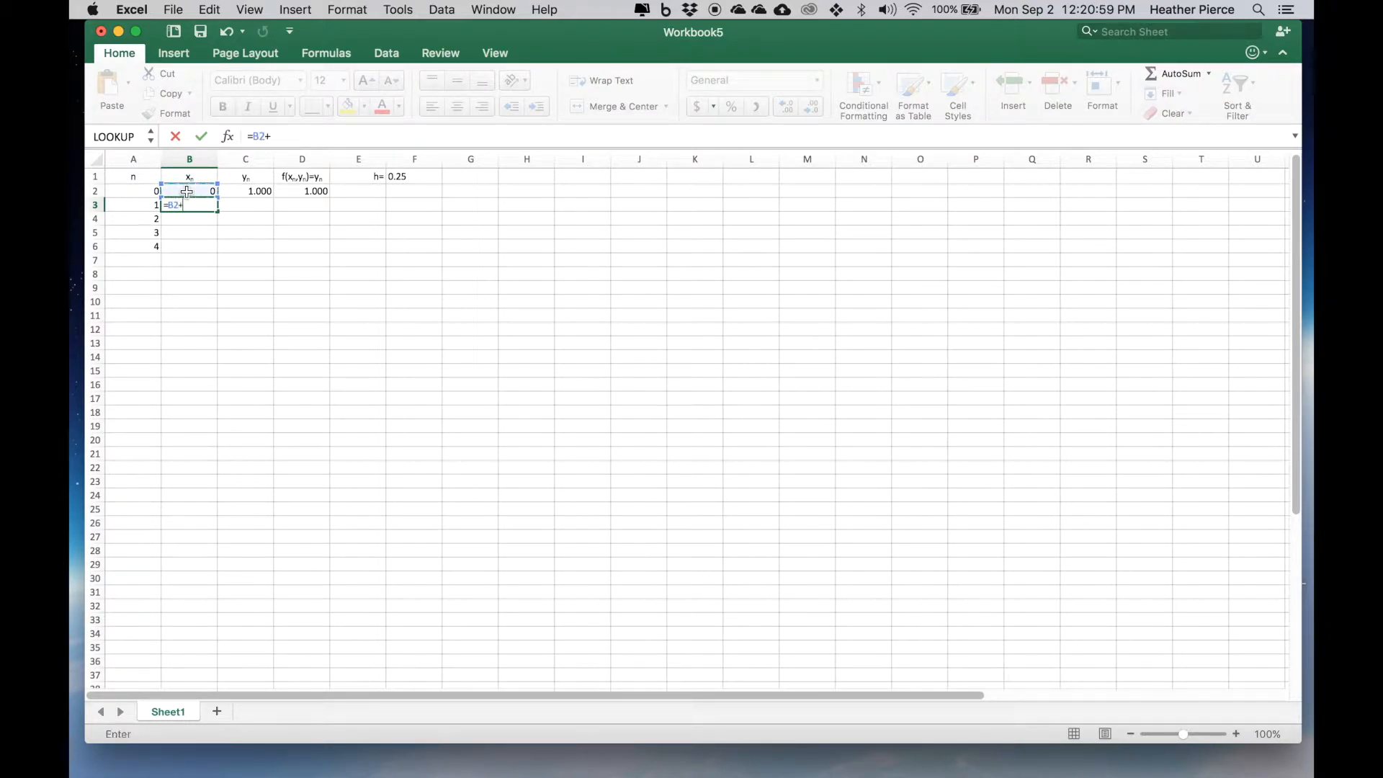
{"action": "left_click", "coordinate": [407, 176]}
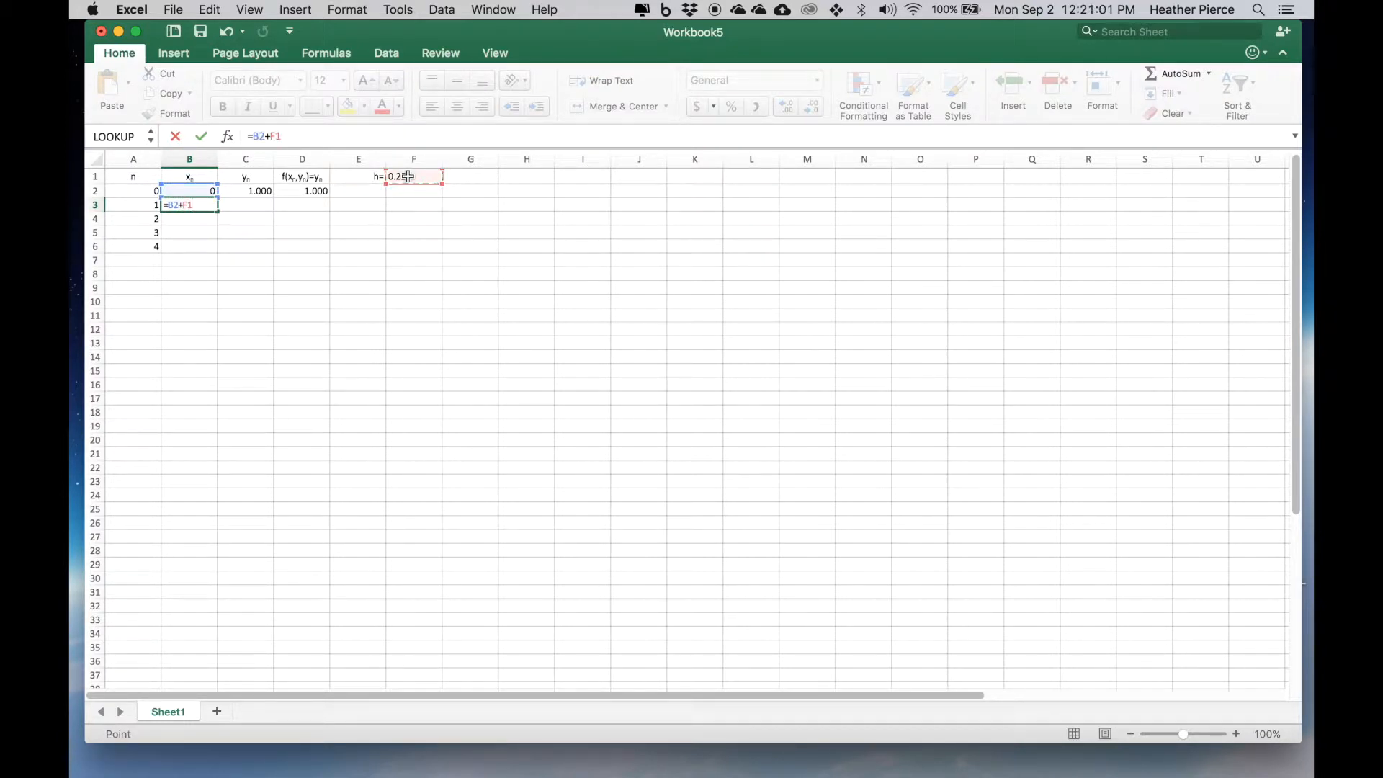
{"action": "key", "text": "Return"}
{"action": "key", "text": "Up"}
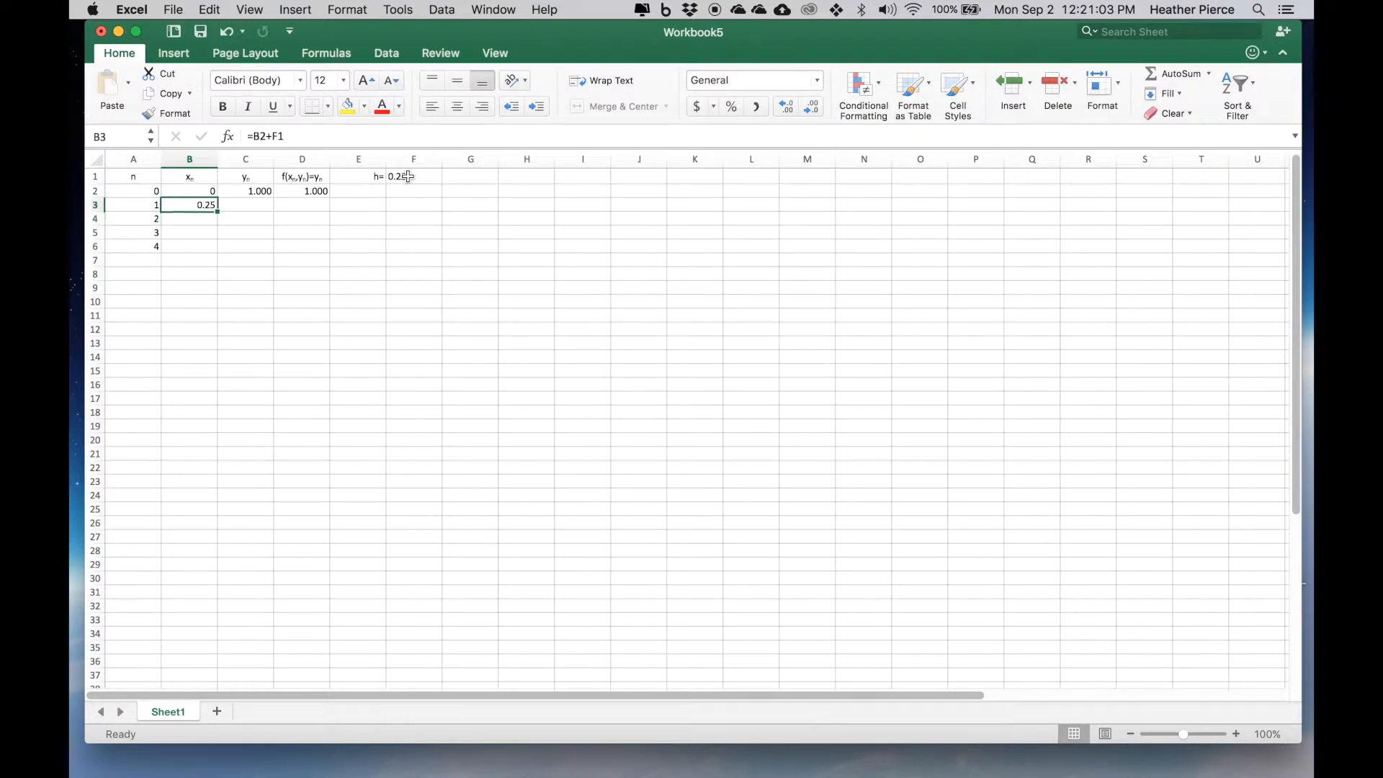
Make the step-size reference in B3 absolute so it reads =B2+$F$1, and fill the formula down to B6.
{"action": "left_click", "coordinate": [278, 135]}
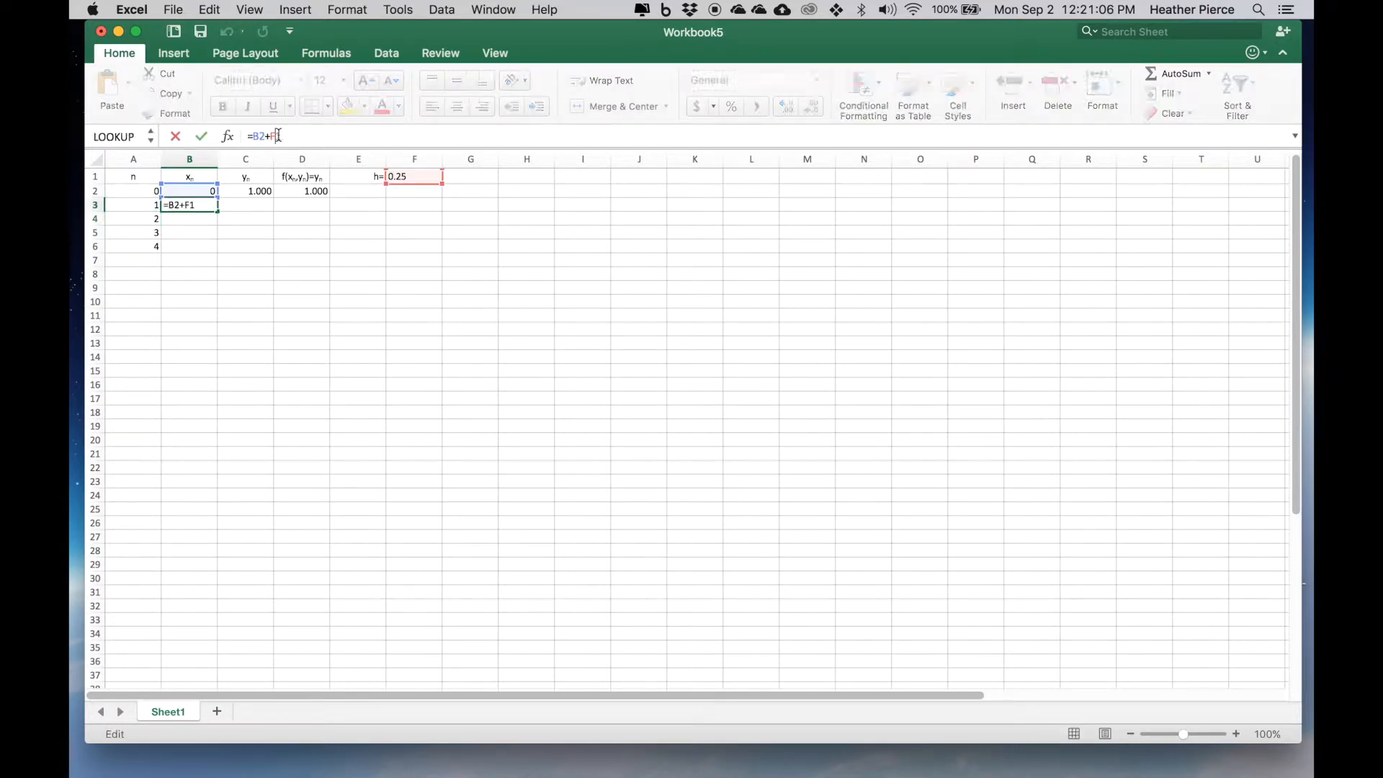
{"action": "key", "text": "super+t"}
{"action": "key", "text": "Return"}
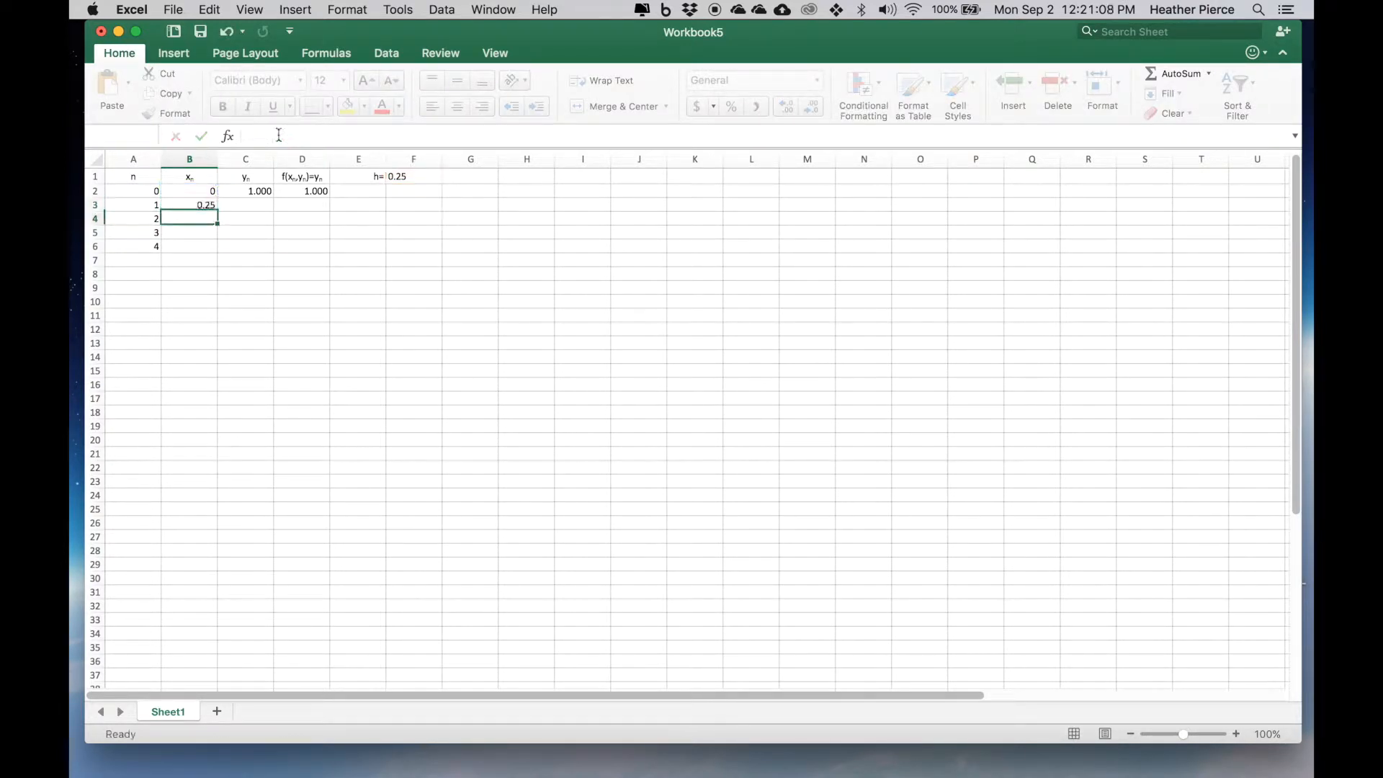
{"action": "key", "text": "Up"}
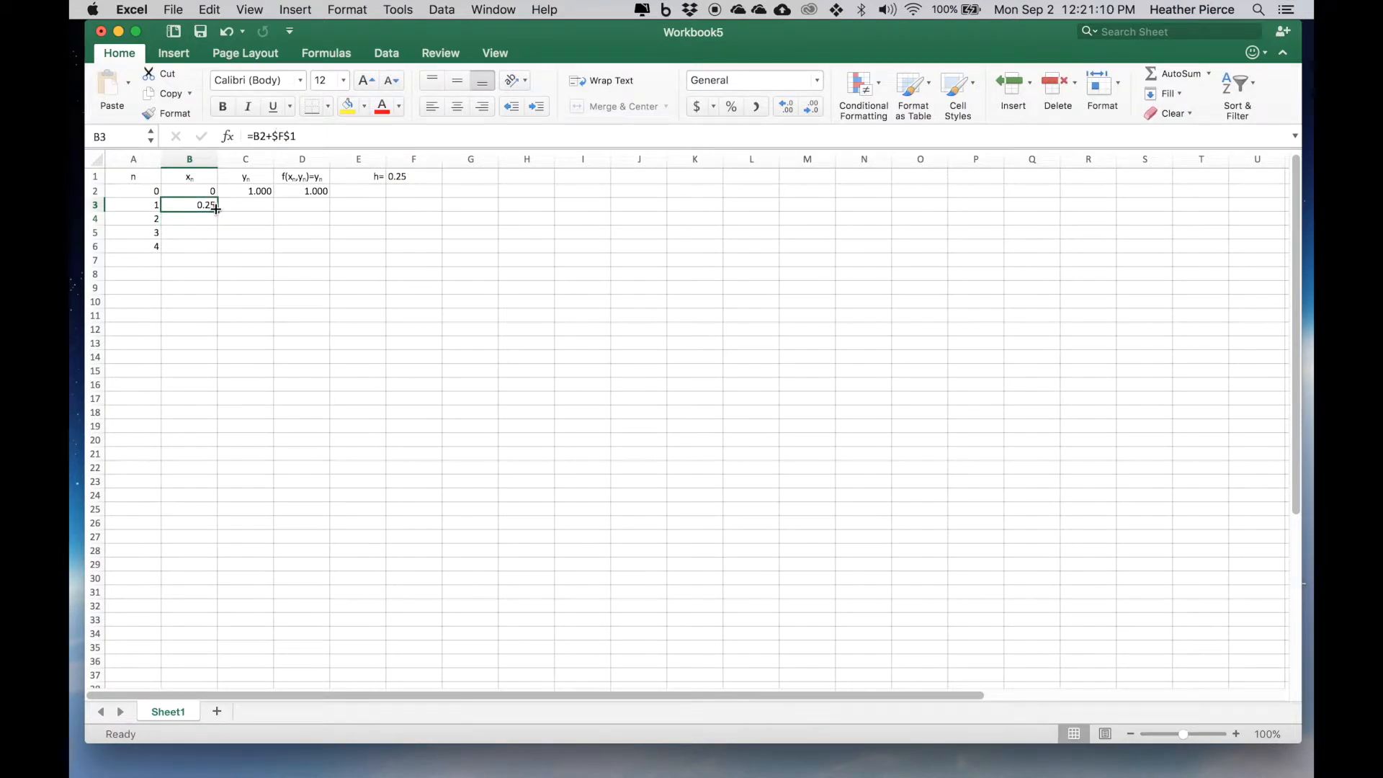
{"action": "left_click_drag", "start_coordinate": [220, 210], "coordinate": [208, 251]}
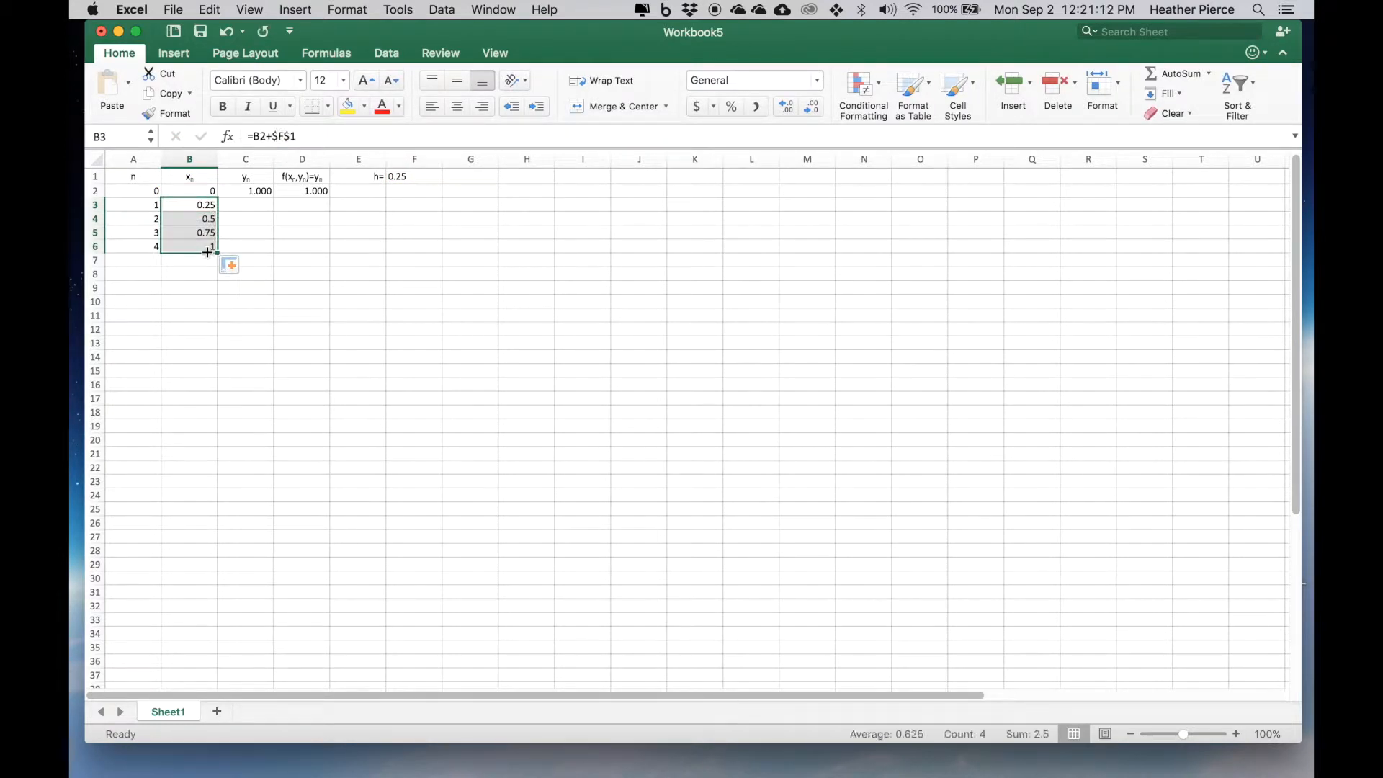
{"action": "left_click", "coordinate": [198, 311]}
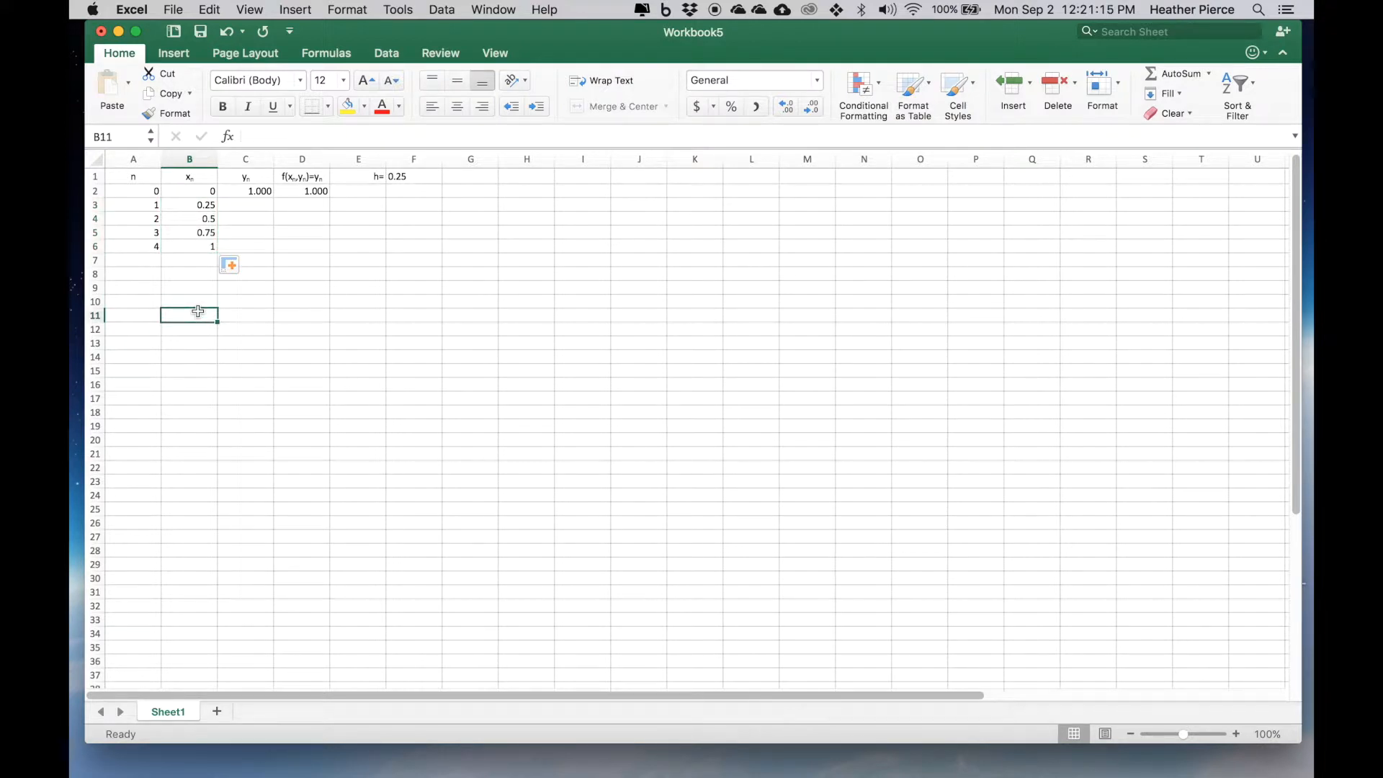
Enter the formula =C2+$F$1*D2 in cell C3, with an absolute reference to the step size.
{"action": "left_click", "coordinate": [269, 206]}
{"action": "type", "text": "="}
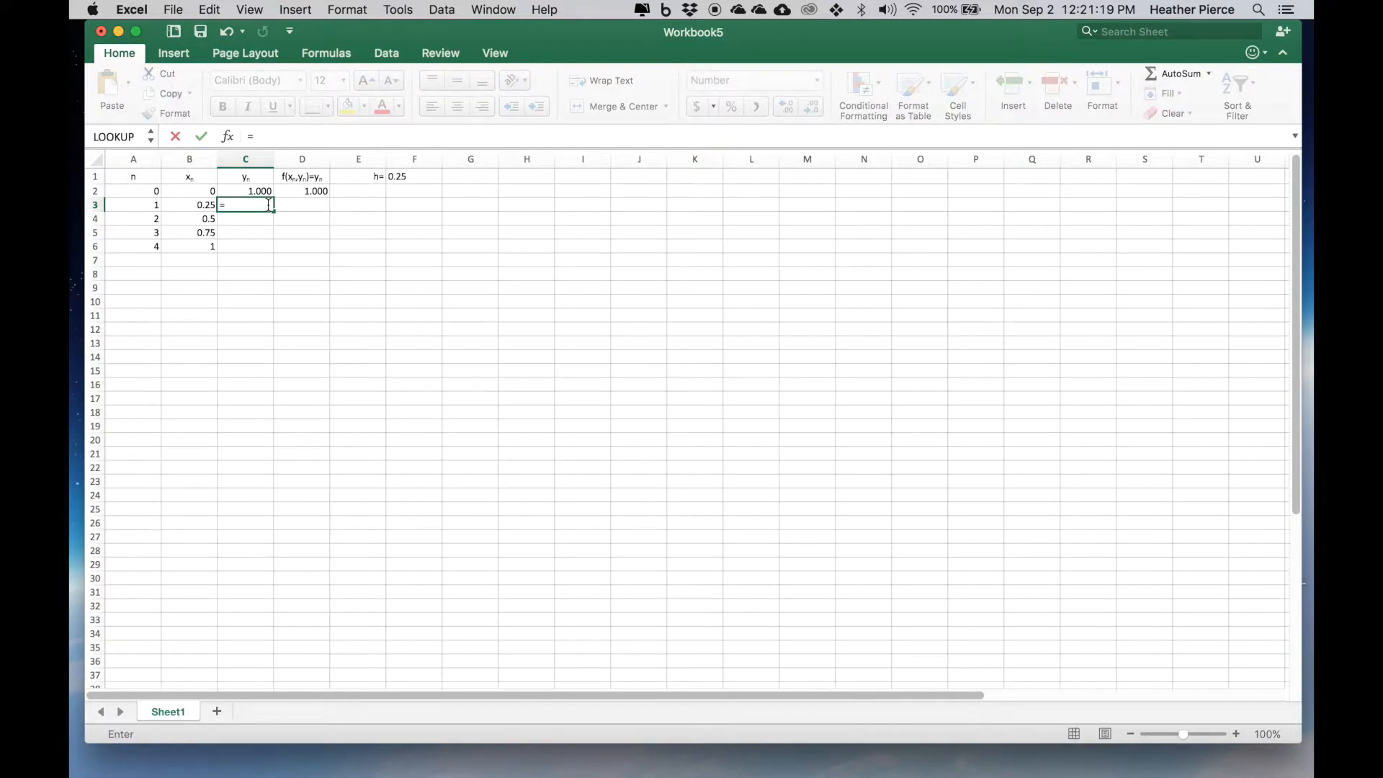
{"action": "left_click", "coordinate": [256, 192]}
{"action": "type", "text": "+"}
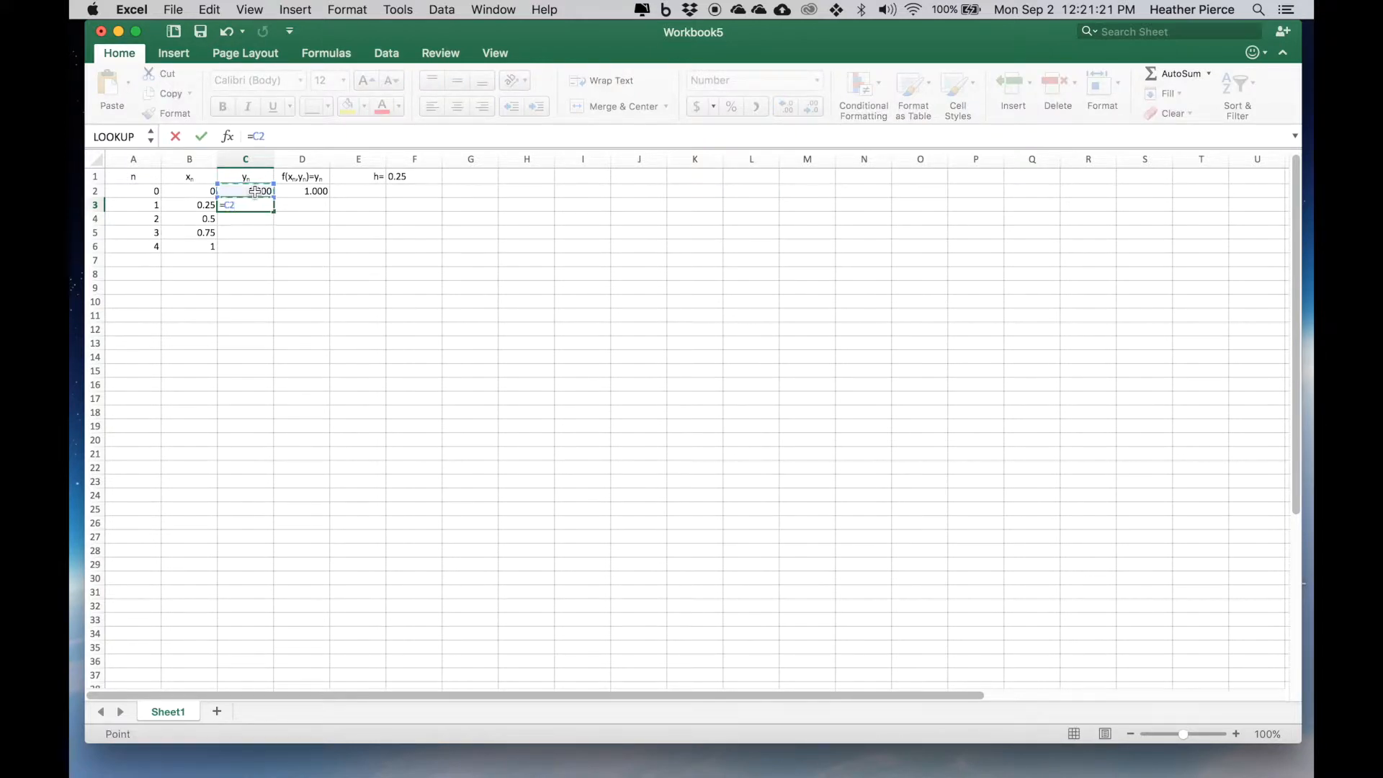
{"action": "left_click", "coordinate": [416, 177]}
{"action": "type", "text": "*"}
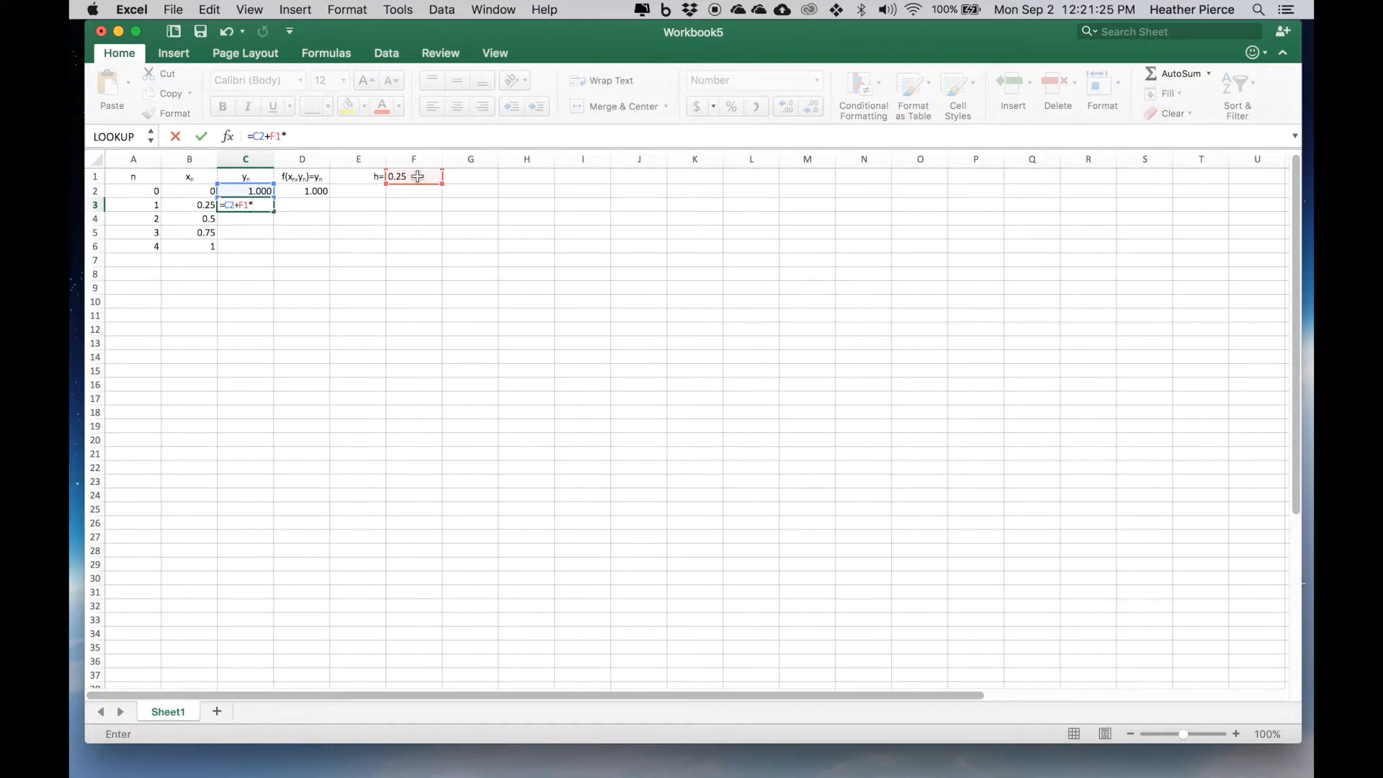
{"action": "left_click", "coordinate": [313, 190]}
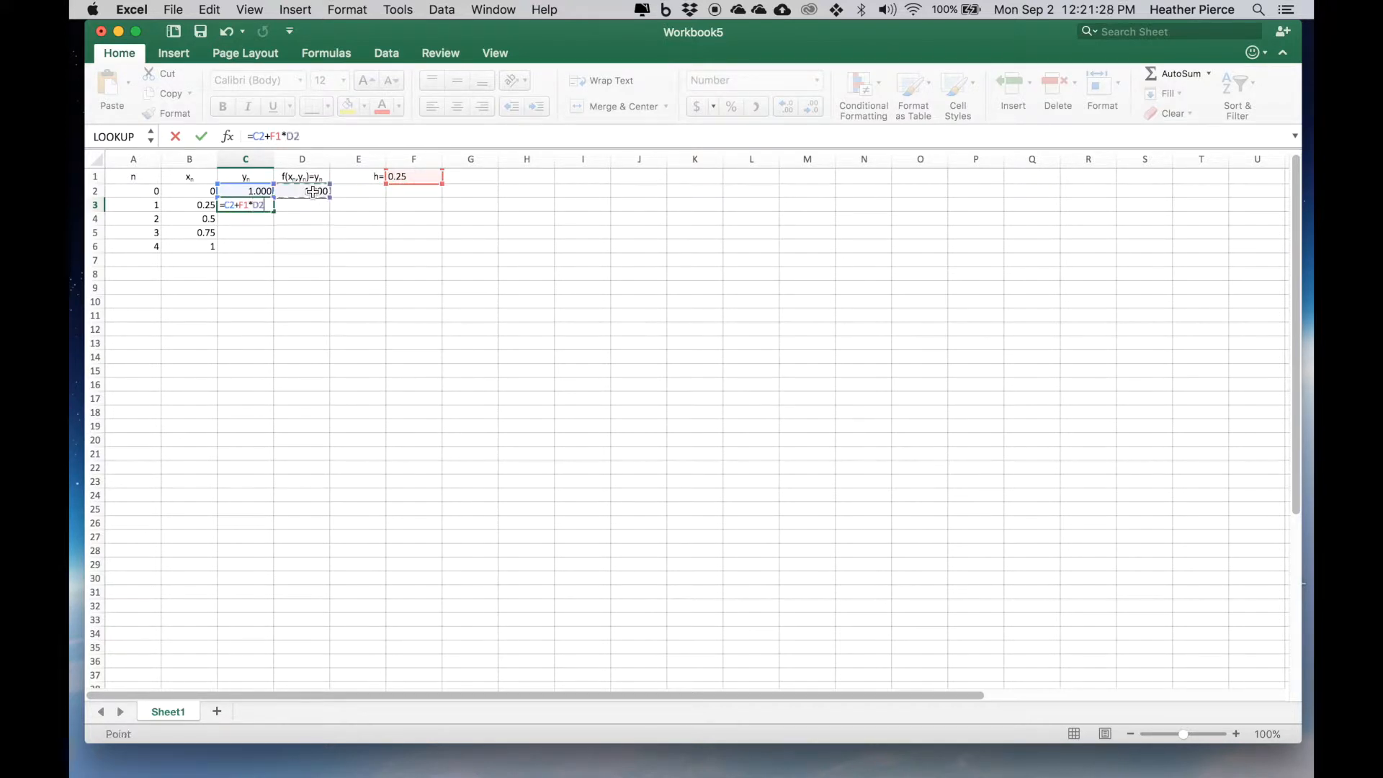
{"action": "left_click", "coordinate": [271, 136]}
{"action": "type", "text": "$"}
{"action": "key", "text": "Right"}
{"action": "type", "text": "$"}
{"action": "key", "text": "Return"}
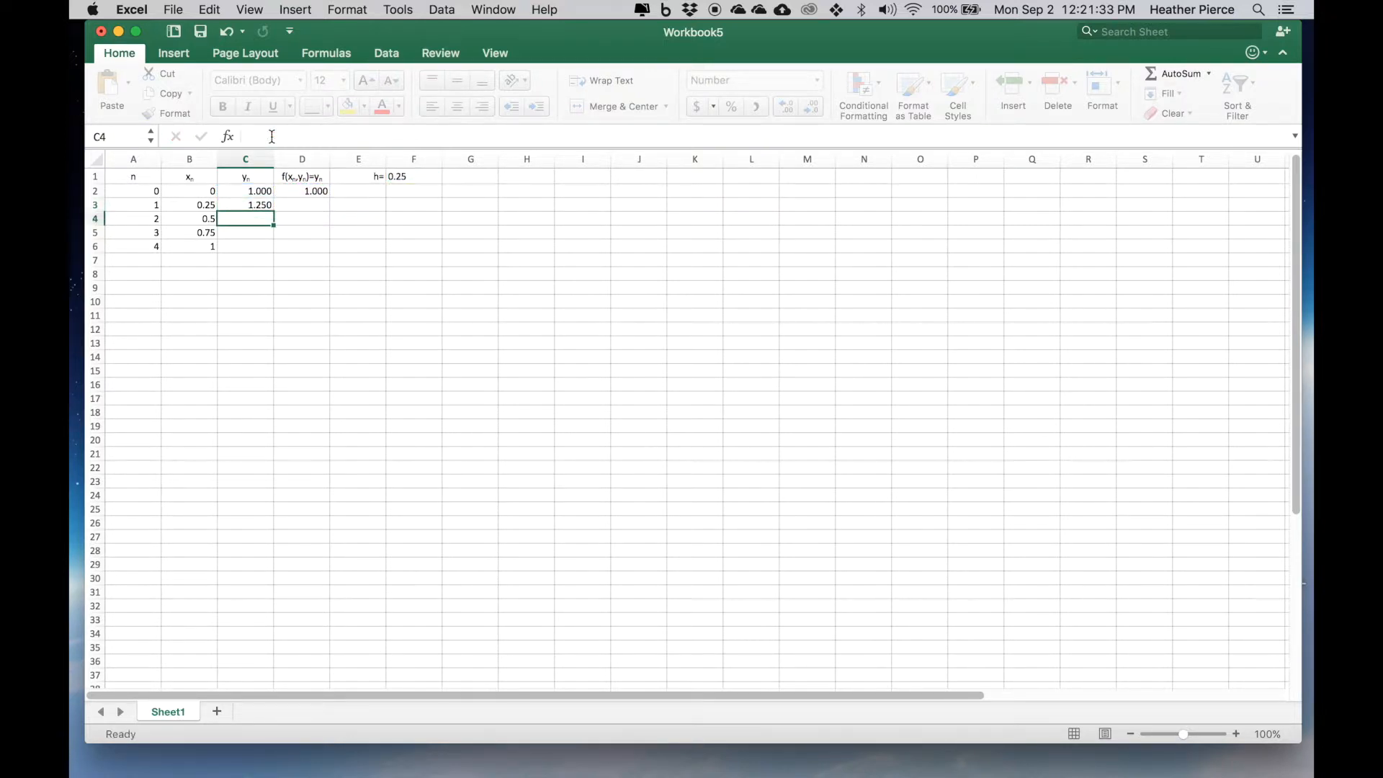
{"action": "key", "text": "Up"}
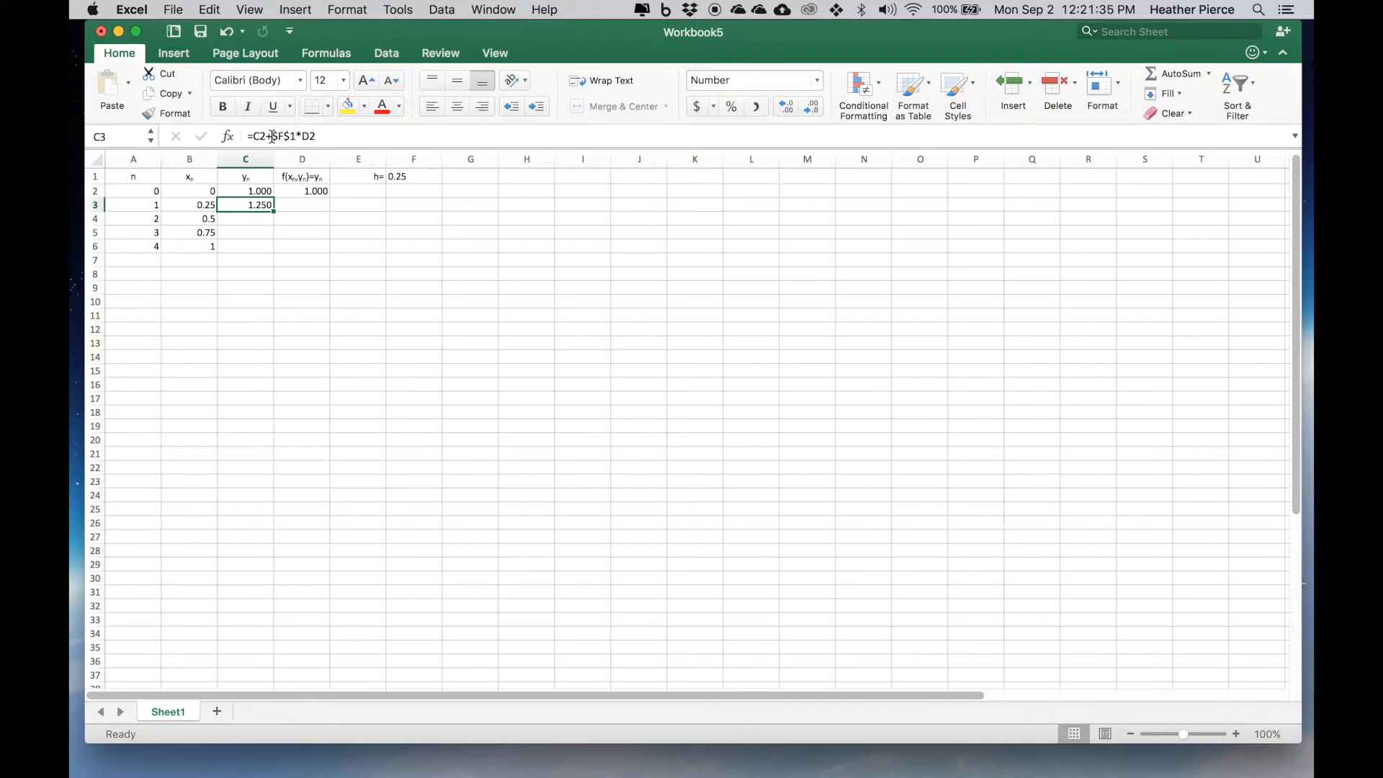
Enter =C3 in cell D3 and fill the formulas of C3:D3 down to row 6.
{"action": "key", "text": "Right"}
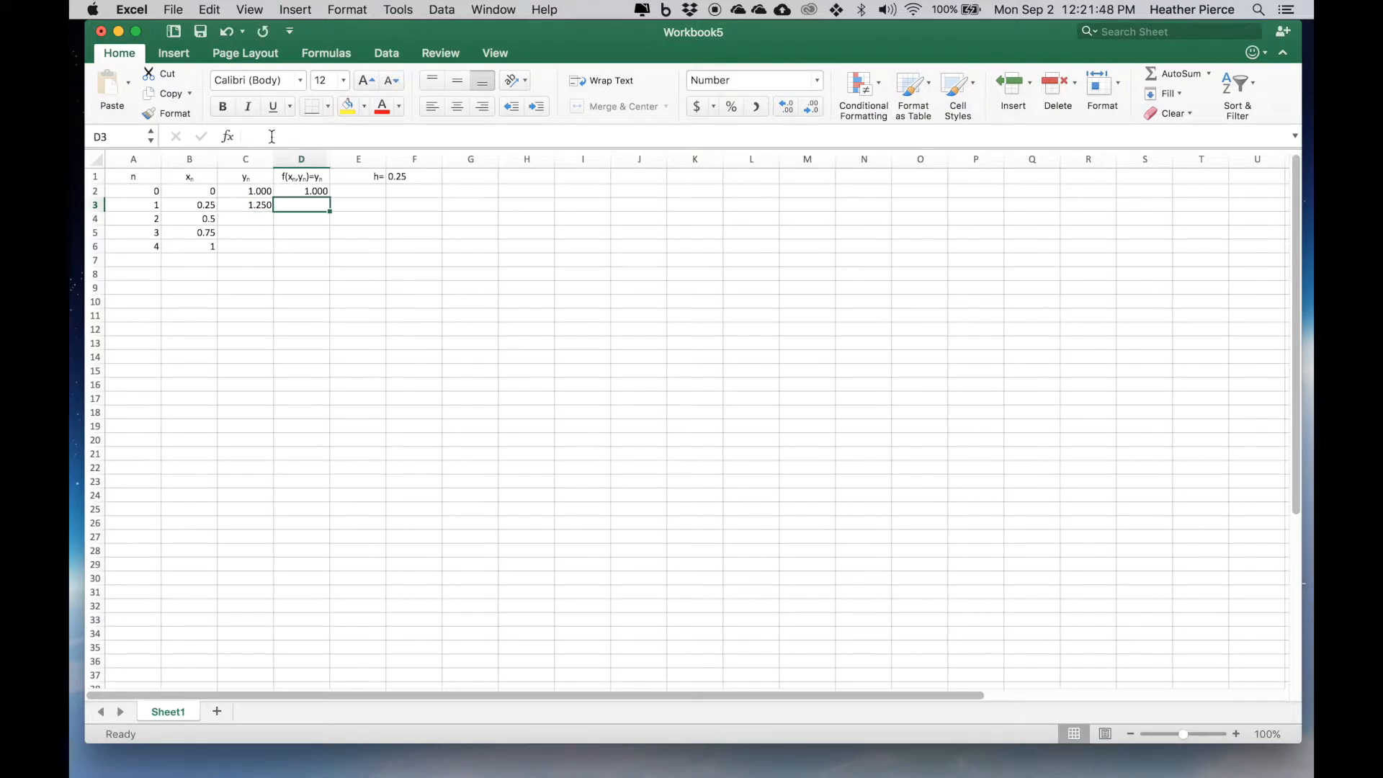
{"action": "type", "text": "="}
{"action": "key", "text": "Left"}
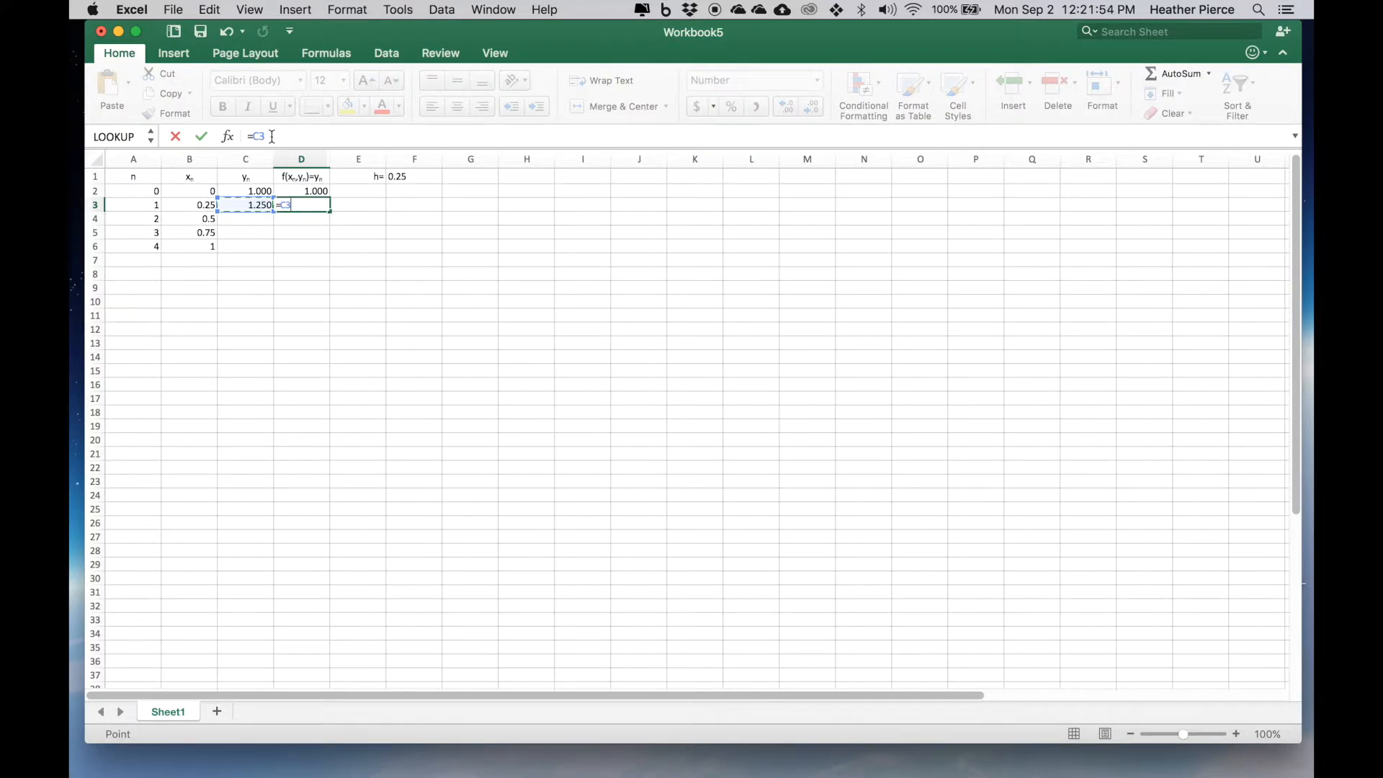
{"action": "key", "text": "Return"}
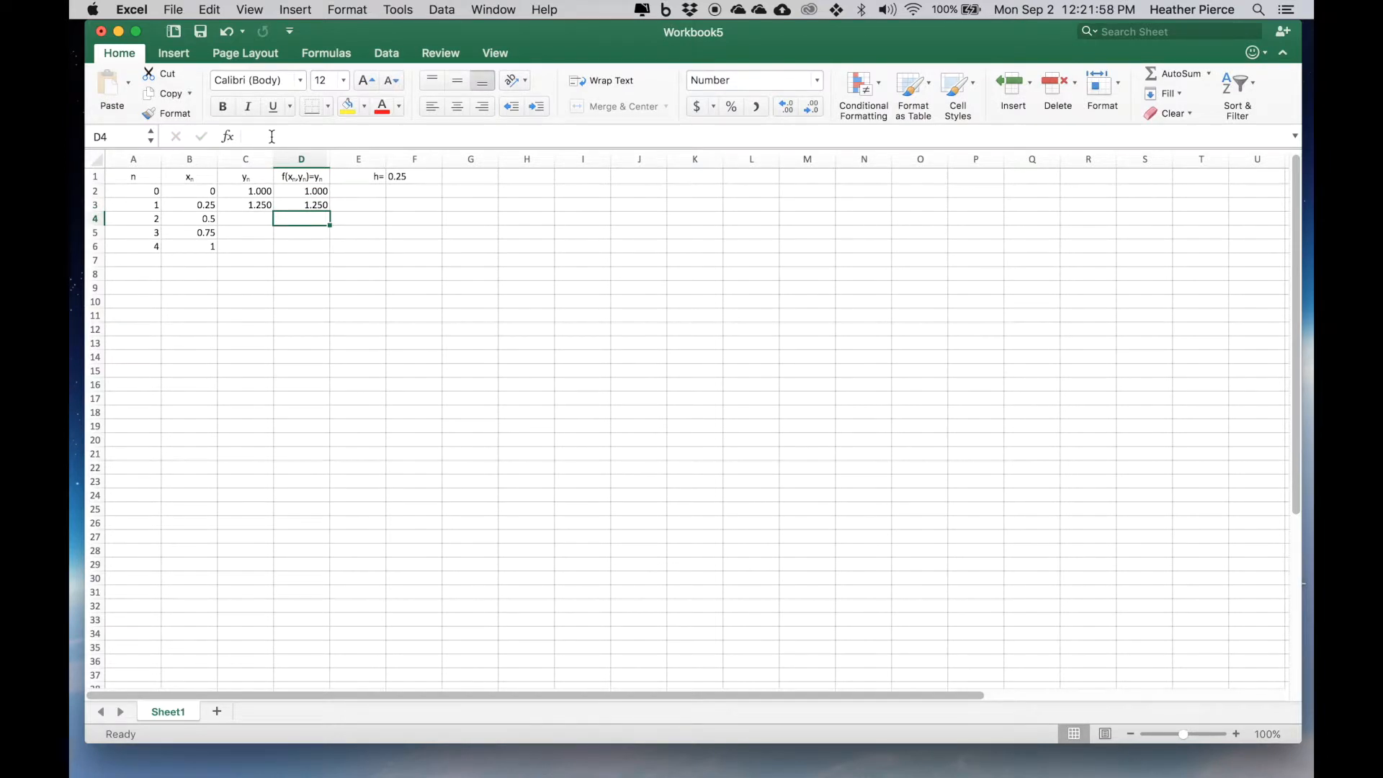
{"action": "left_click_drag", "start_coordinate": [248, 203], "coordinate": [330, 255]}
{"action": "left_click", "coordinate": [407, 320]}
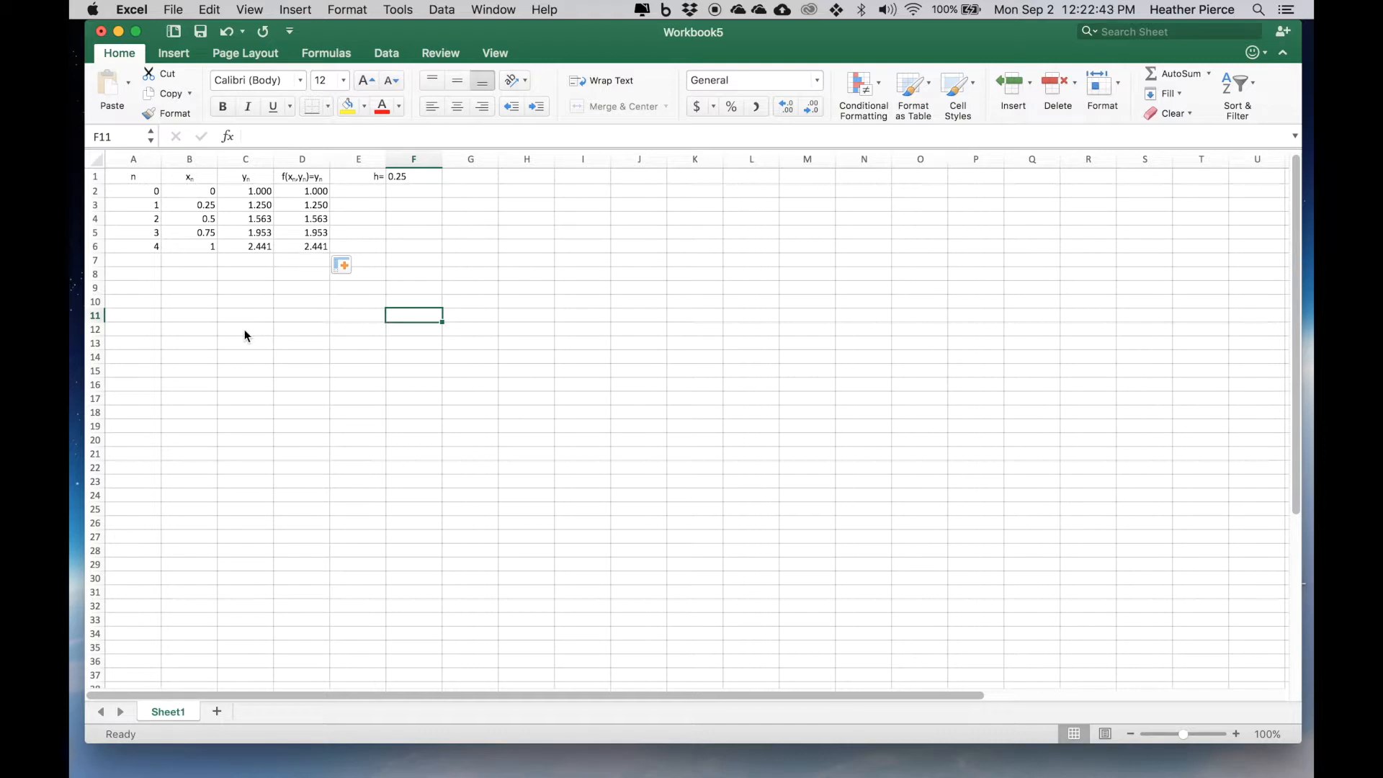
Set the step size h in cell F1 to 0.125.
{"action": "left_click", "coordinate": [424, 178]}
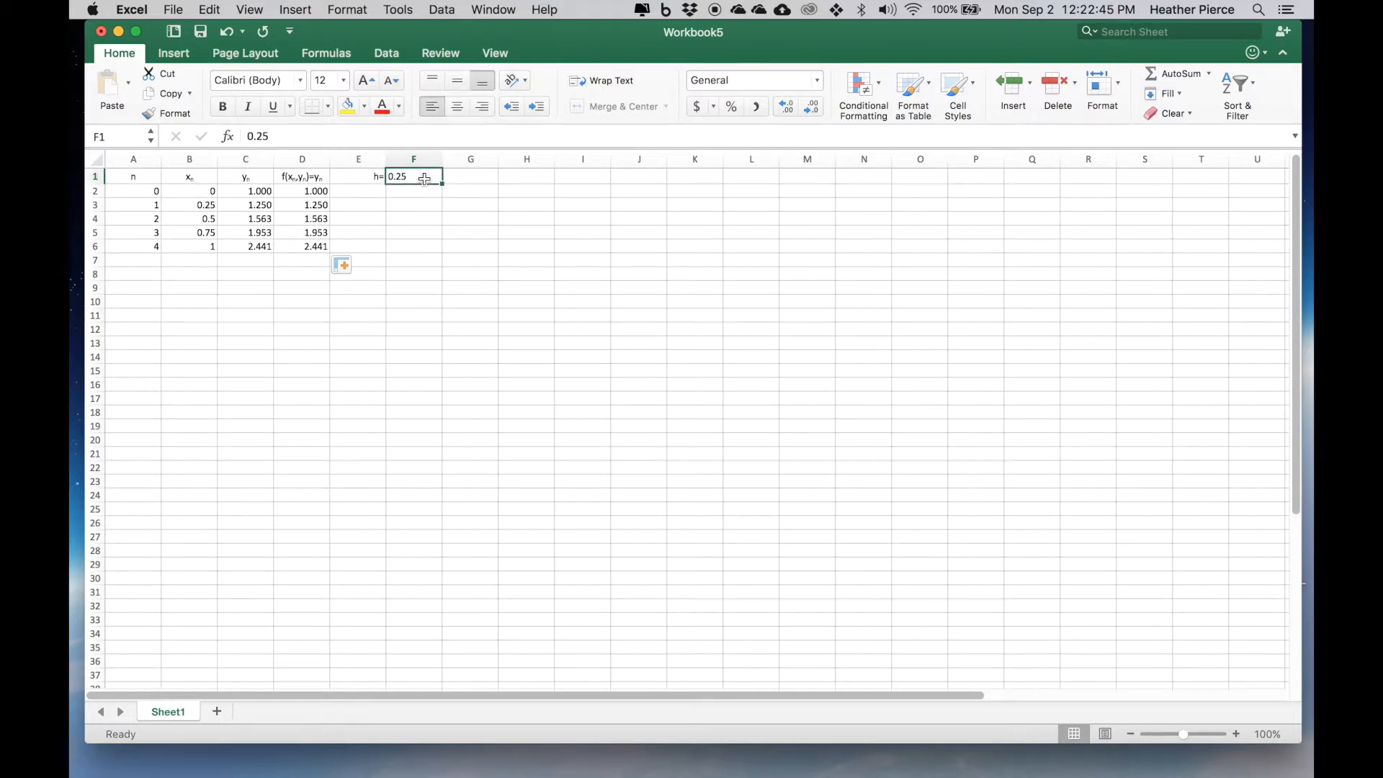
{"action": "type", "text": ".125"}
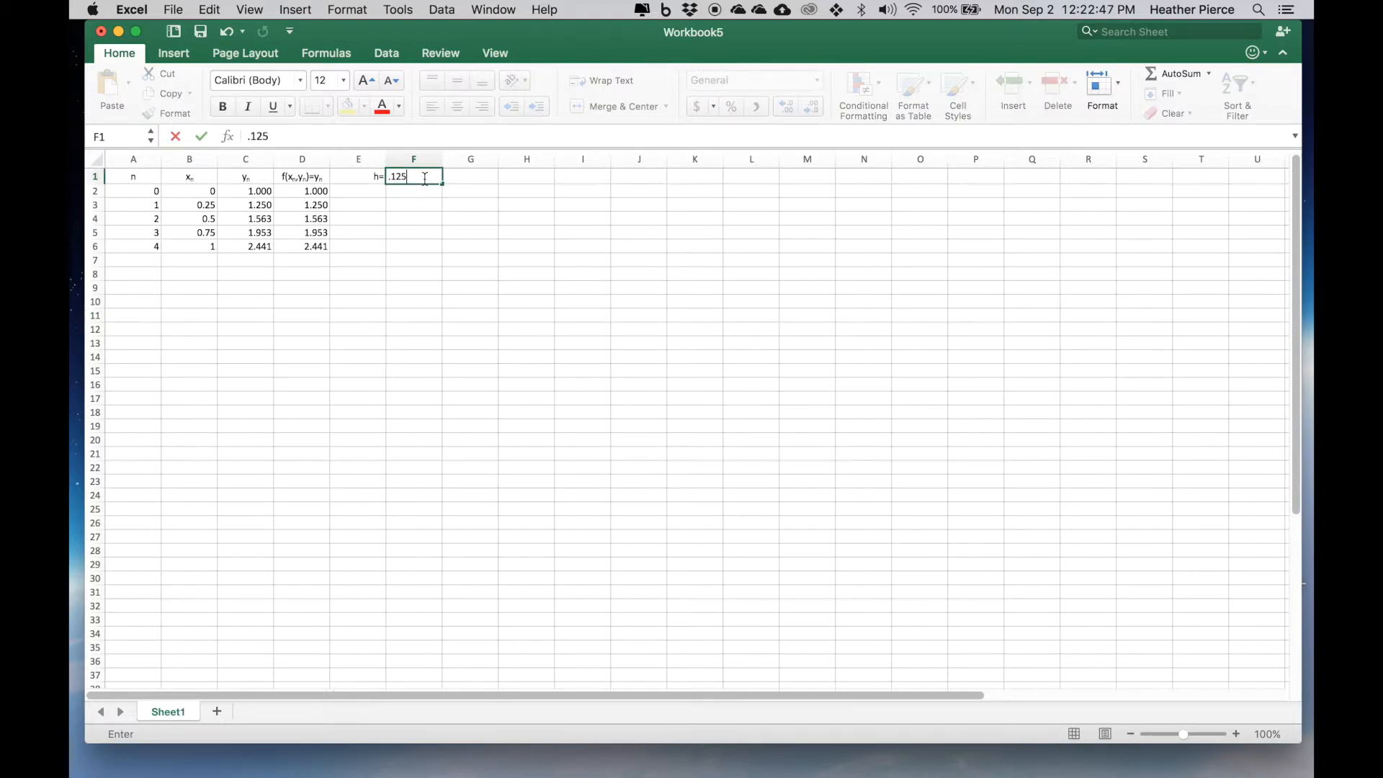
{"action": "key", "text": "Return"}
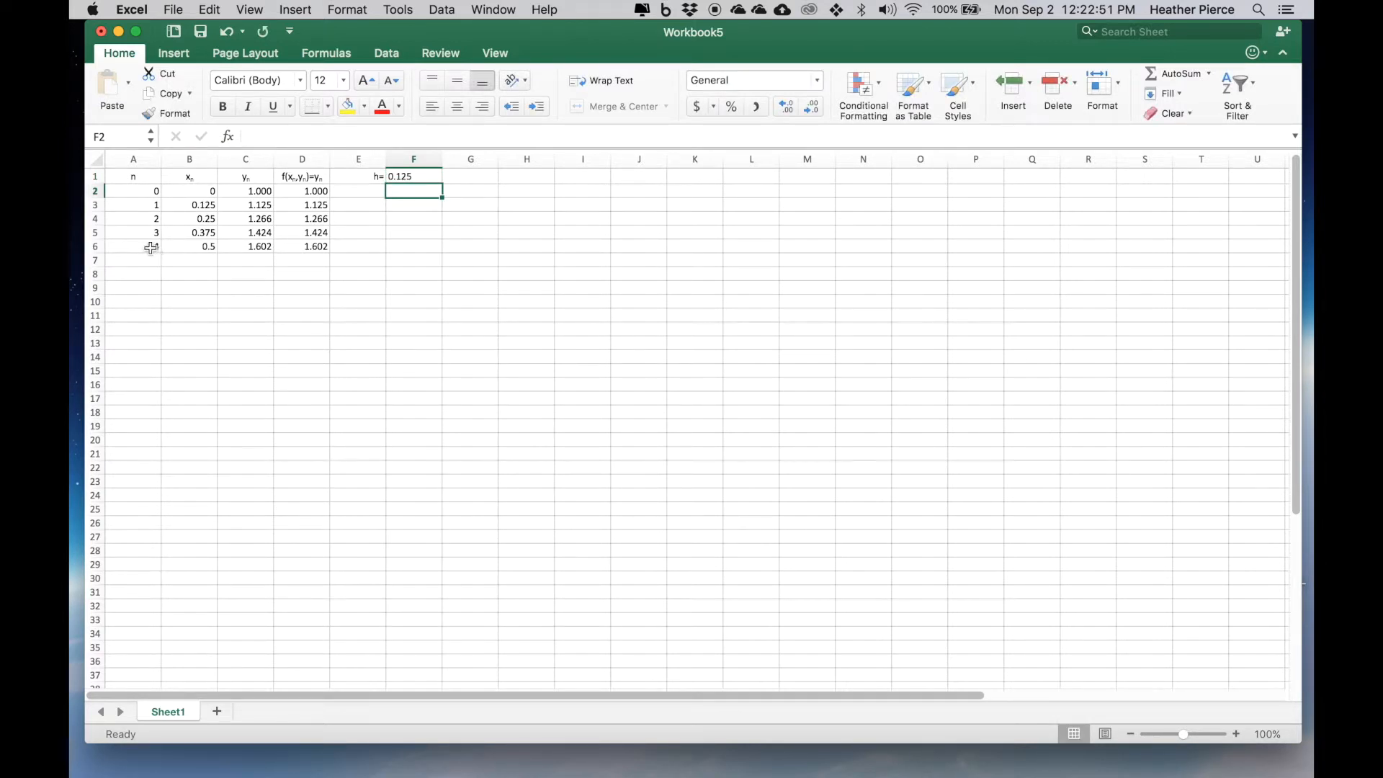
Extend the n column with 5 through 8 in A7:A10 and fill the formulas of B6:D6 down to row 10.
{"action": "left_click", "coordinate": [148, 260]}
{"action": "type", "text": "5"}
{"action": "key", "text": "Return"}
{"action": "type", "text": "6"}
{"action": "key", "text": "Return"}
{"action": "type", "text": "7"}
{"action": "key", "text": "Return"}
{"action": "type", "text": "8"}
{"action": "key", "text": "Return"}
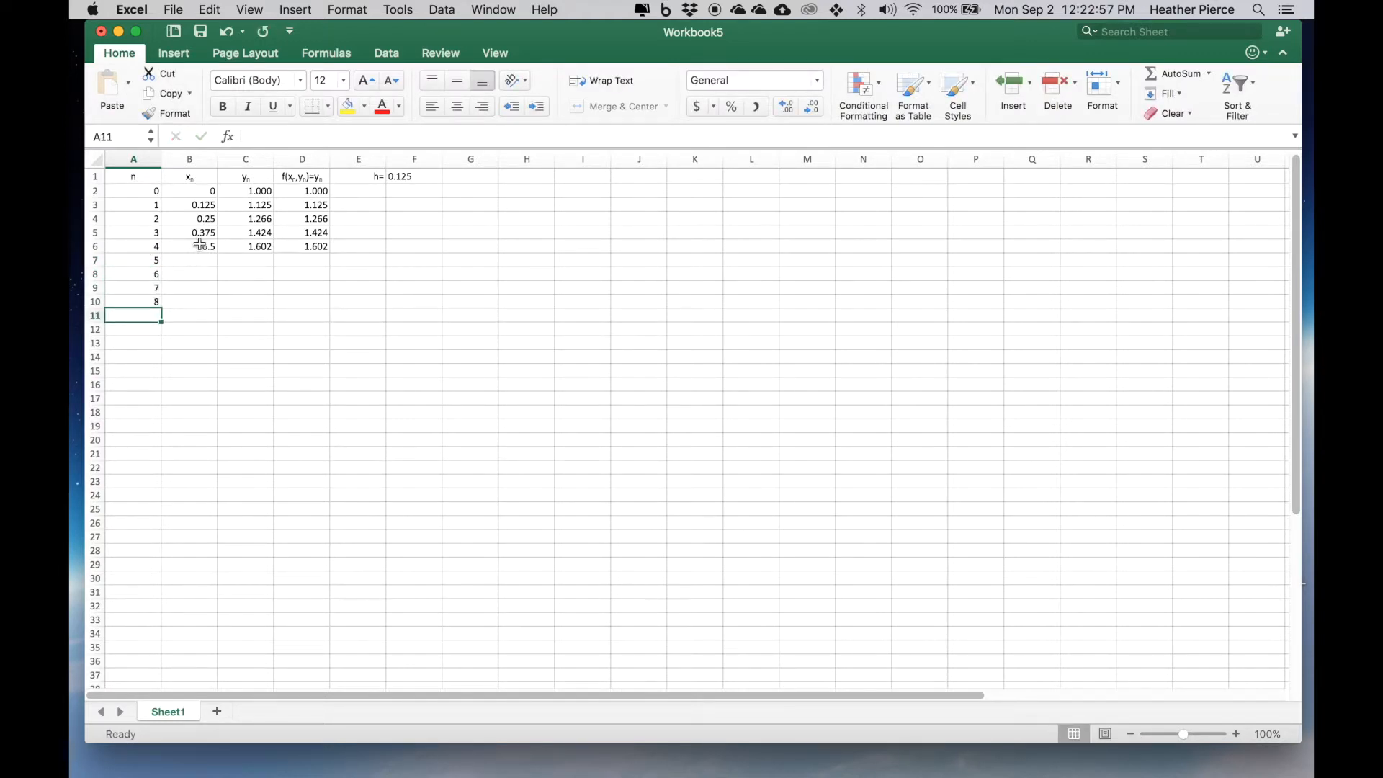
{"action": "left_click_drag", "start_coordinate": [200, 245], "coordinate": [325, 305]}
{"action": "left_click", "coordinate": [396, 324]}
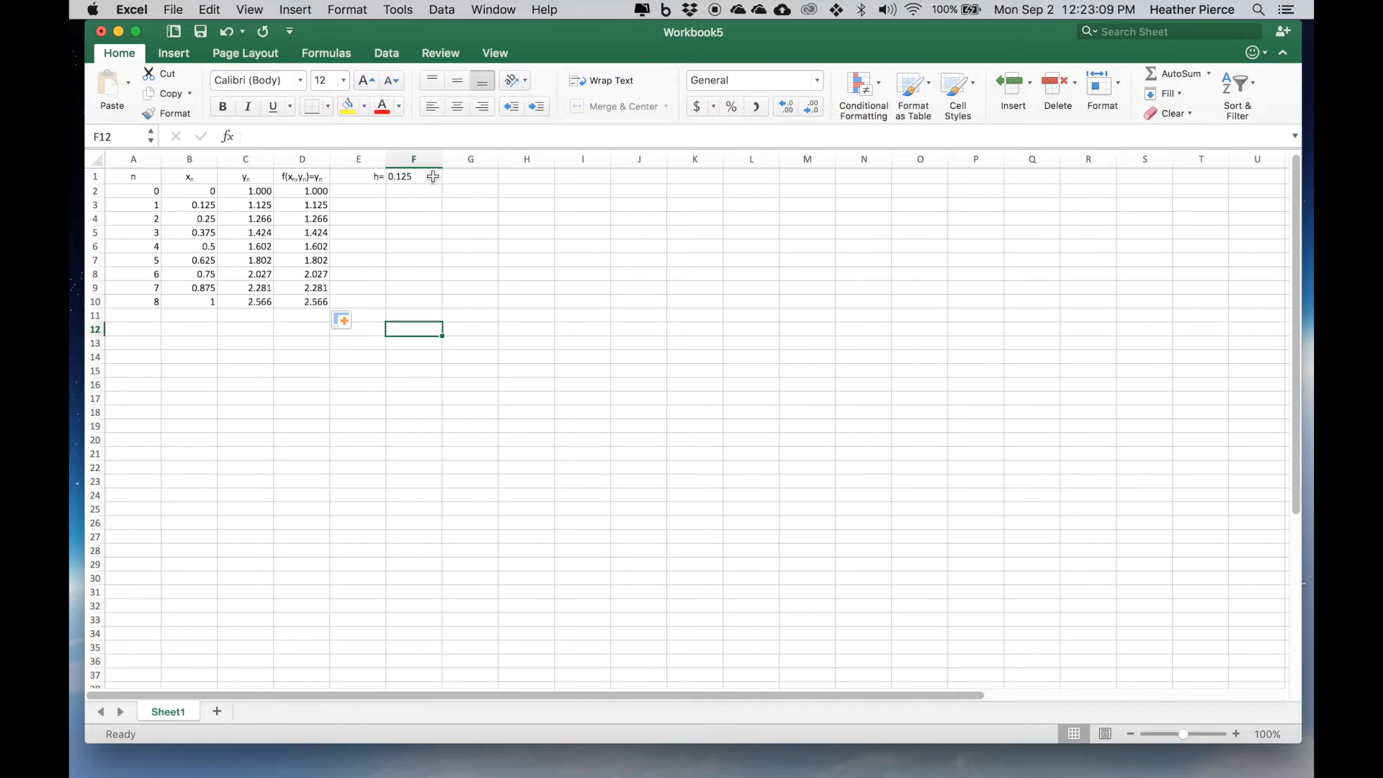
Set the step size h in cell F1 to 0.0625.
{"action": "type", "text": "0.0"}
{"action": "type", "text": "625"}
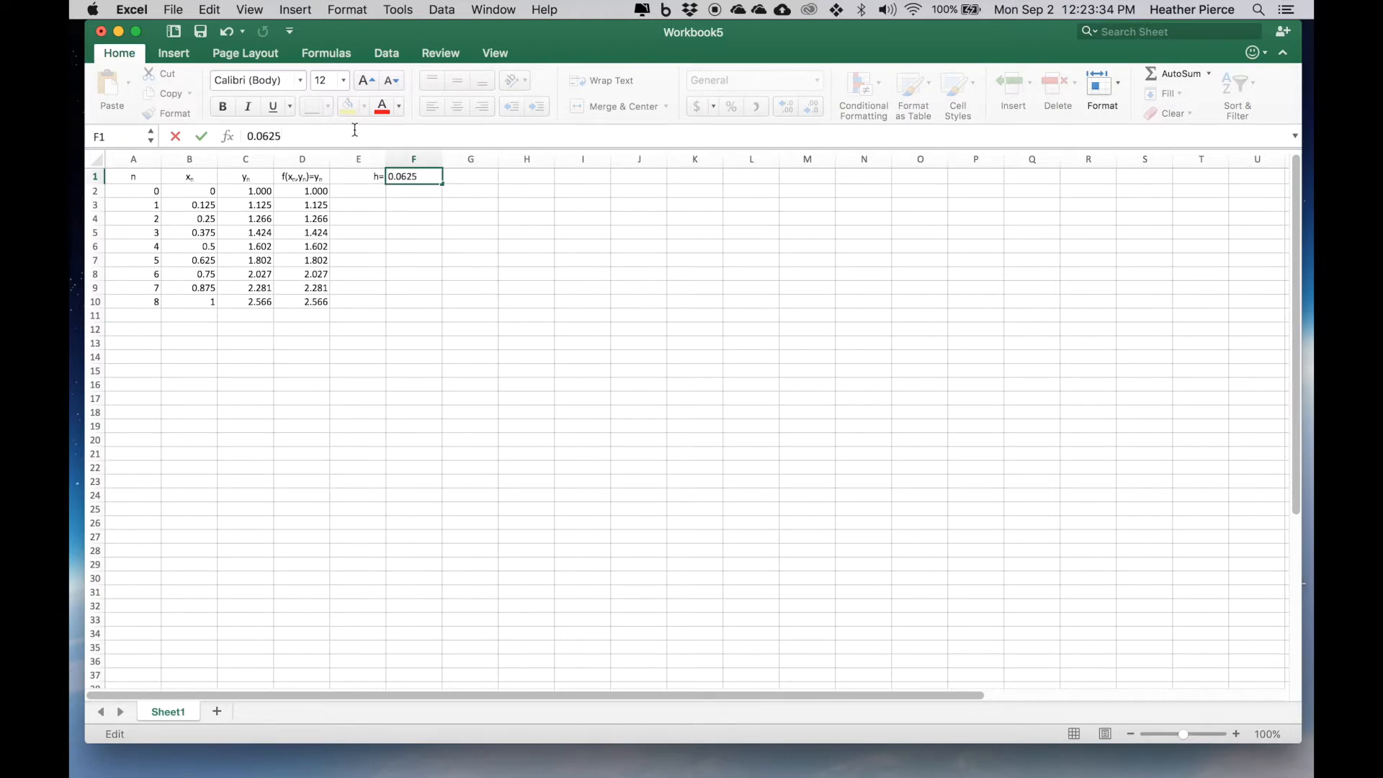
{"action": "key", "text": "Return"}
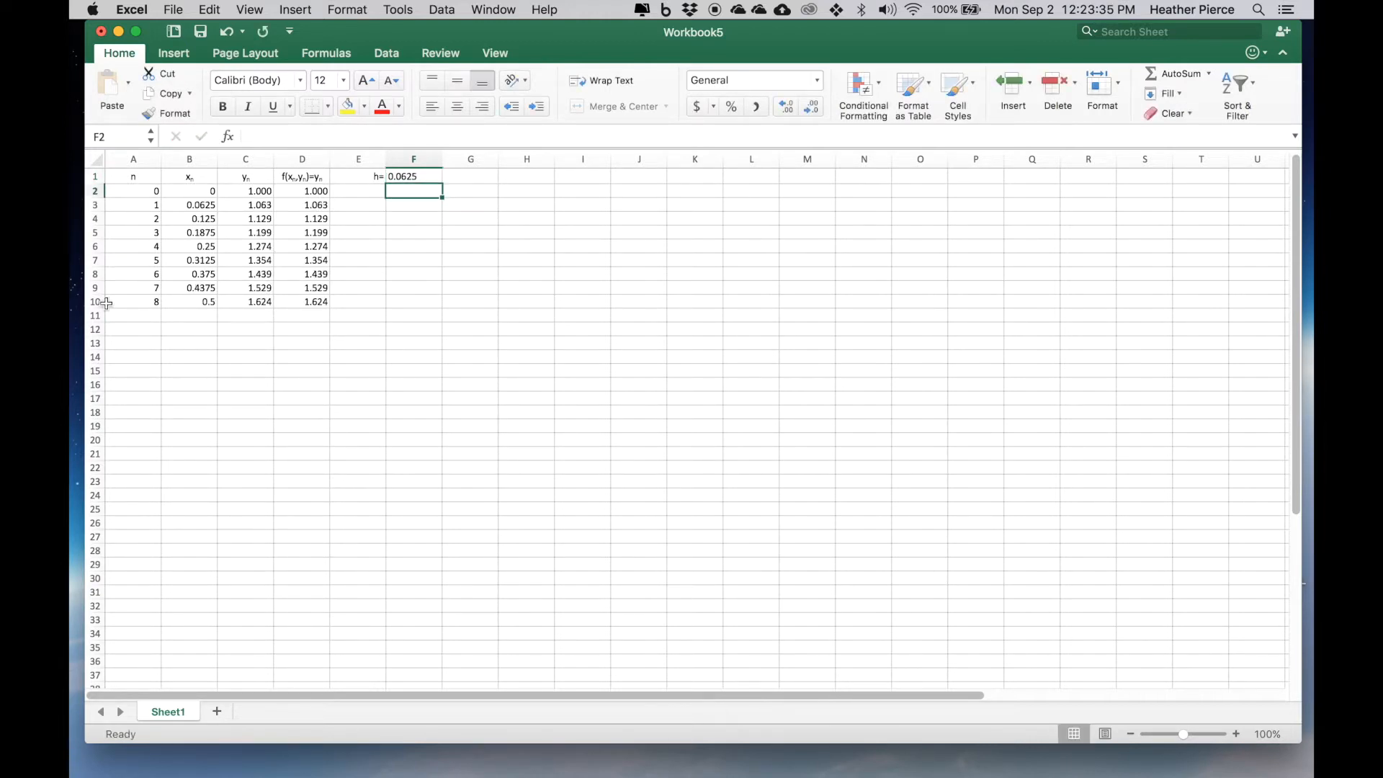
Extend the n column with 9 through 16 in A11:A18 and fill the formulas of B10:D10 down to row 18.
{"action": "left_click", "coordinate": [130, 310]}
{"action": "type", "text": "9"}
{"action": "key", "text": "Return"}
{"action": "type", "text": "10"}
{"action": "key", "text": "Return"}
{"action": "type", "text": "11"}
{"action": "key", "text": "Return"}
{"action": "type", "text": "12"}
{"action": "key", "text": "Return"}
{"action": "type", "text": "13"}
{"action": "key", "text": "Return"}
{"action": "type", "text": "14"}
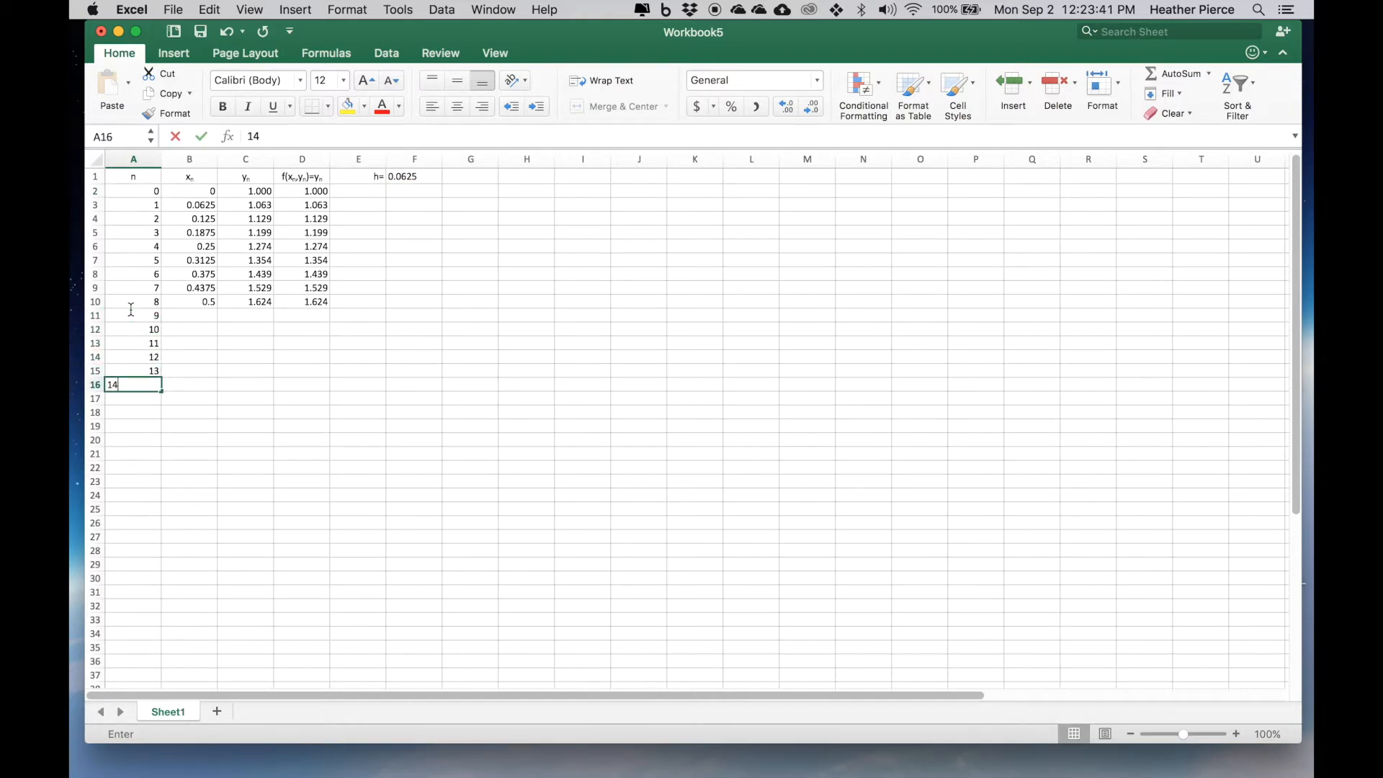
{"action": "key", "text": "Return"}
{"action": "type", "text": "15"}
{"action": "key", "text": "Return"}
{"action": "type", "text": "16"}
{"action": "key", "text": "Return"}
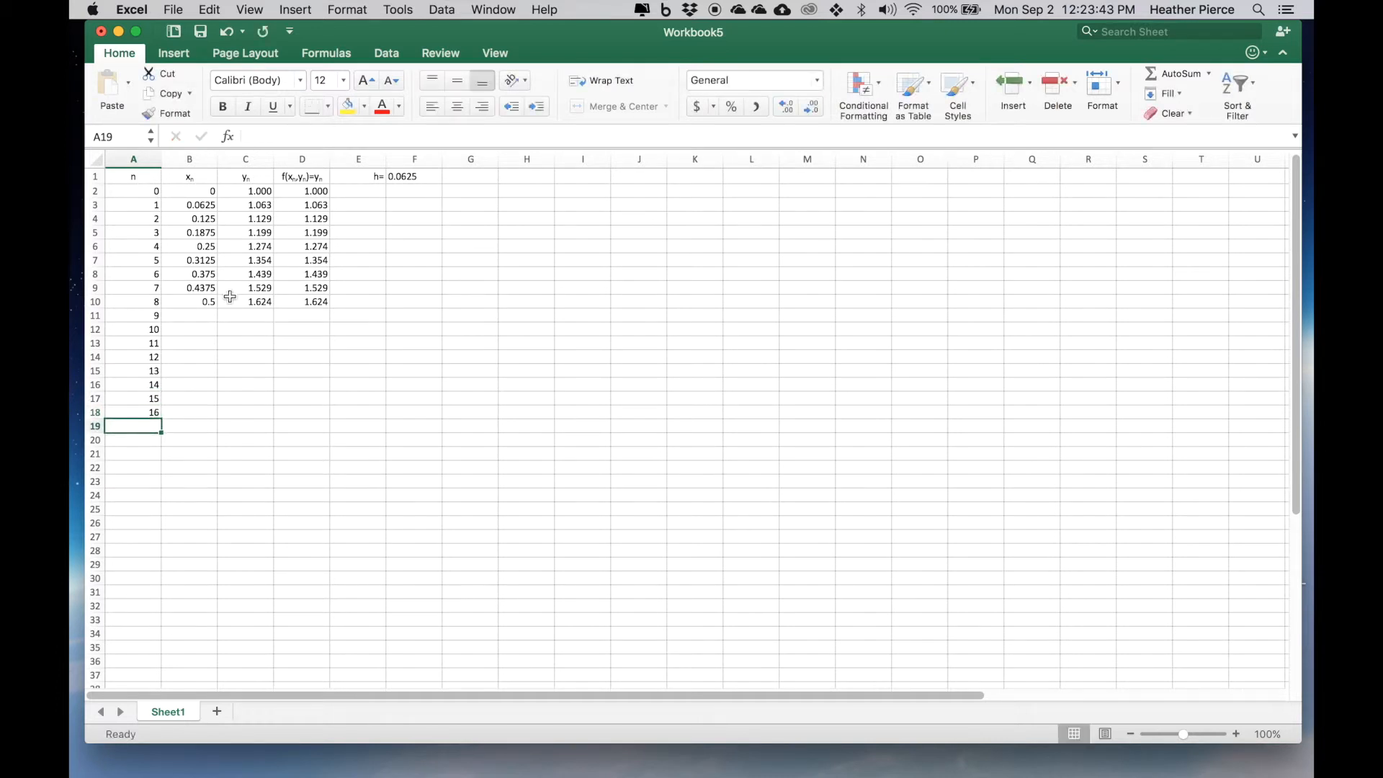
{"action": "left_click_drag", "start_coordinate": [203, 300], "coordinate": [329, 419]}
{"action": "left_click", "coordinate": [413, 440]}
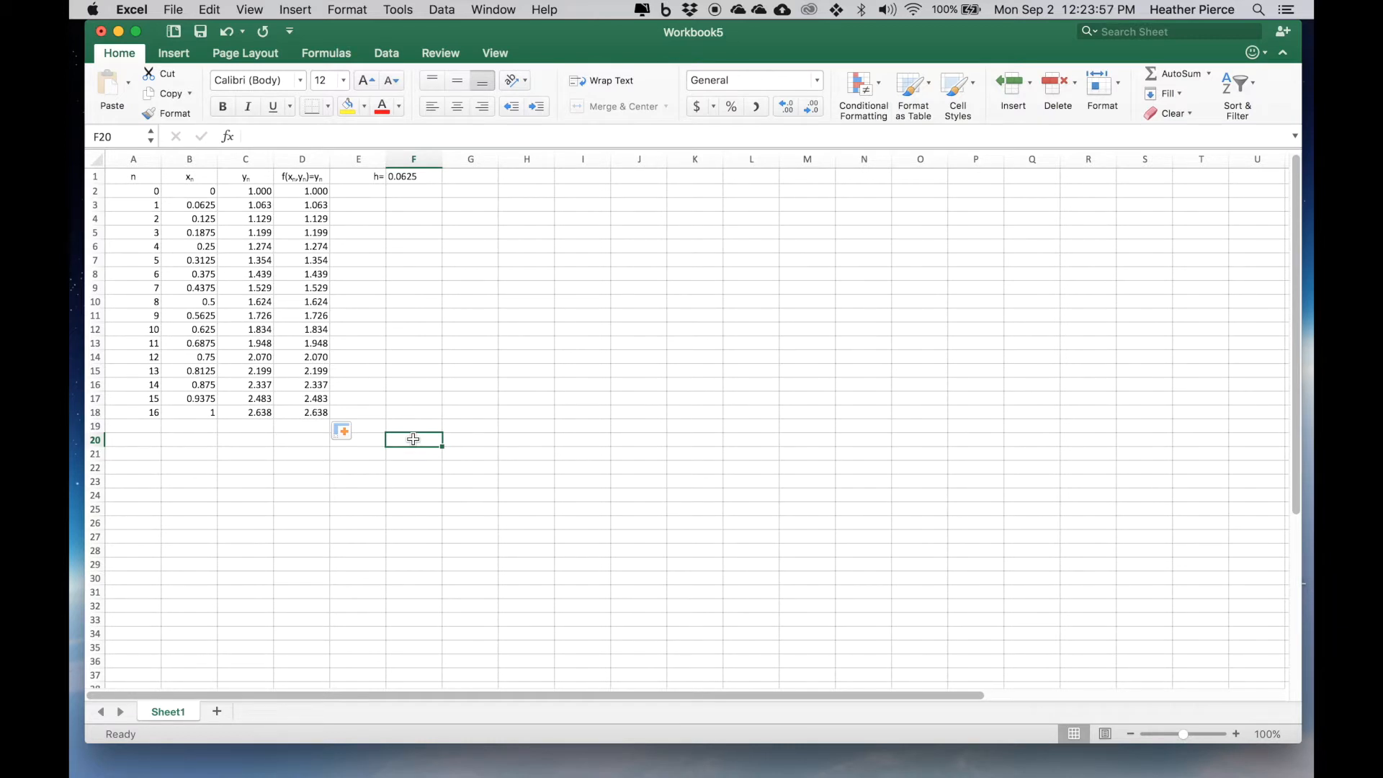
Set the step size h in cell F1 to 0.03125.
{"action": "left_click", "coordinate": [424, 178]}
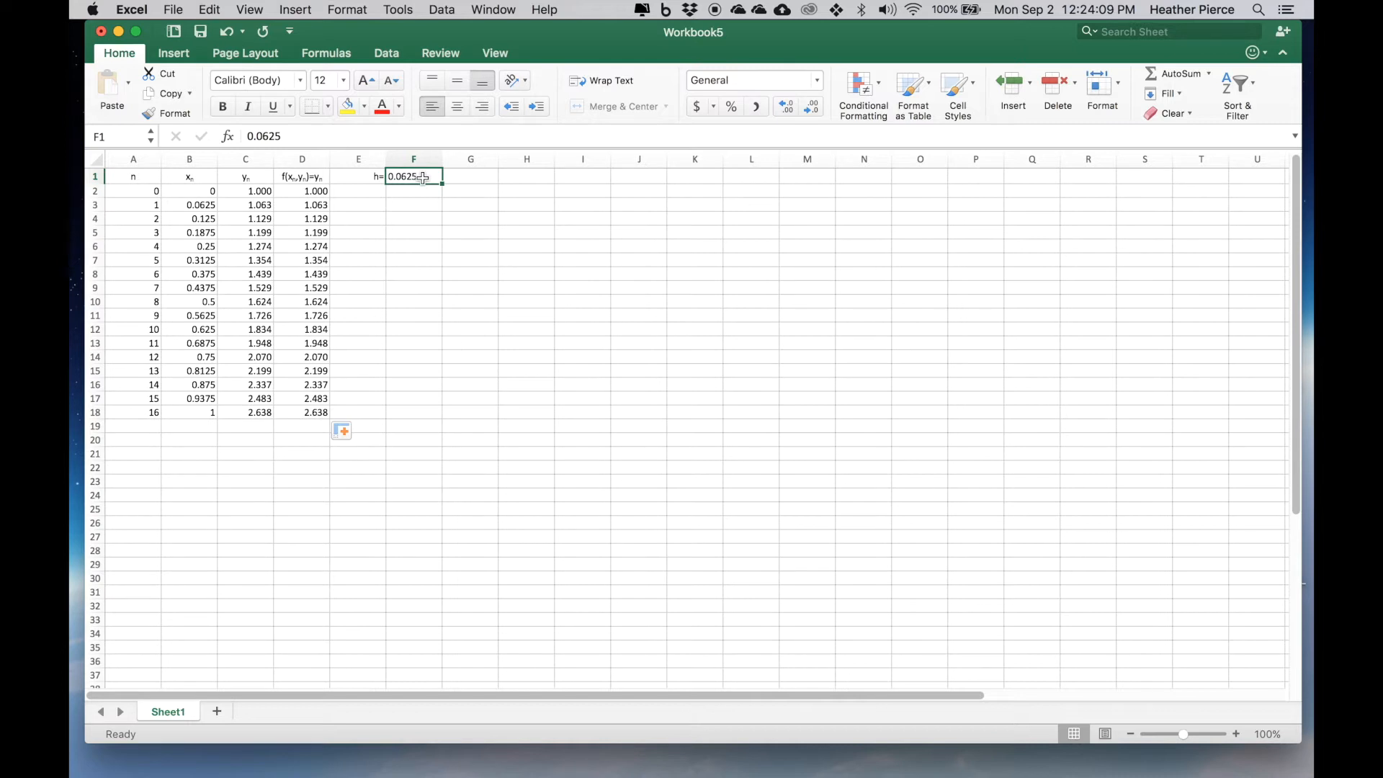
{"action": "left_click", "coordinate": [335, 142]}
{"action": "key", "text": "BackSpace"}
{"action": "key", "text": "BackSpace"}
{"action": "key", "text": "BackSpace"}
{"action": "type", "text": "312"}
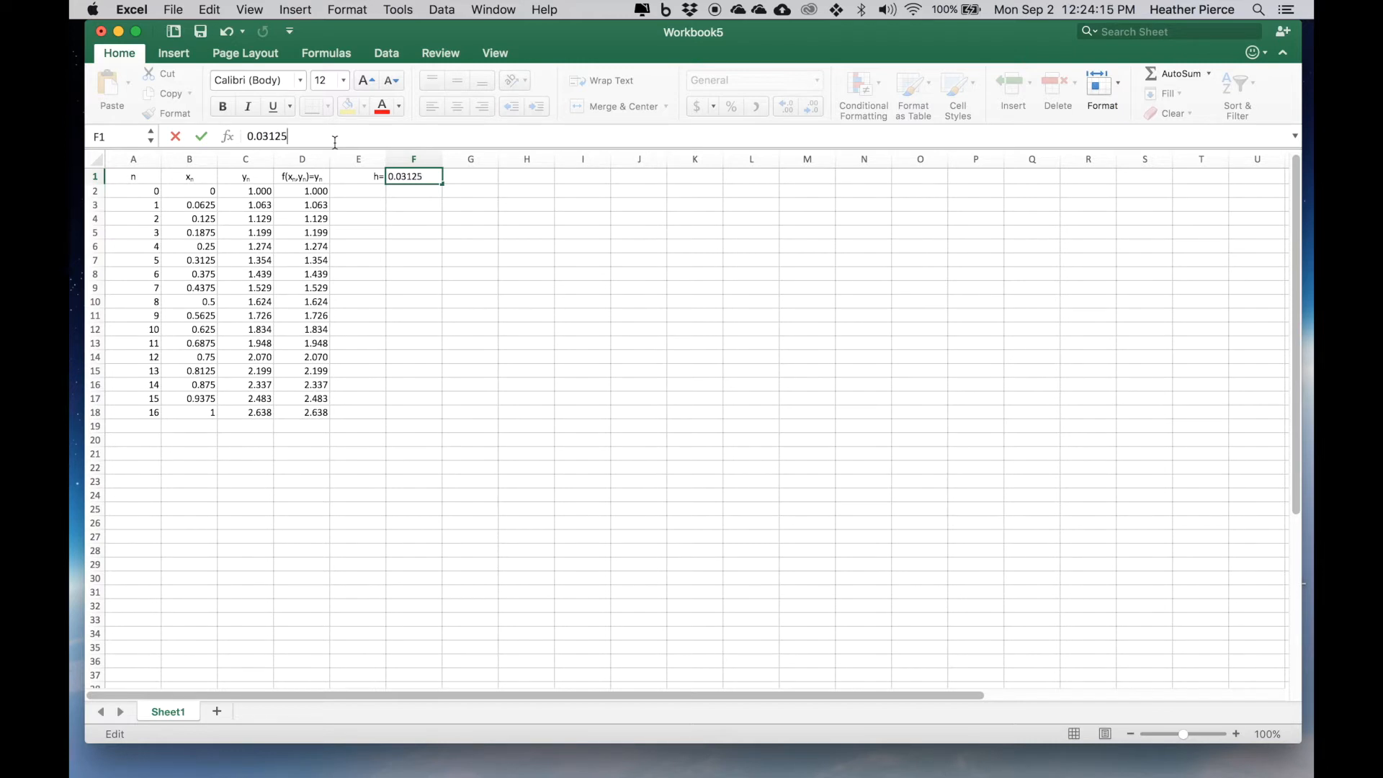
{"action": "left_click", "coordinate": [144, 414]}
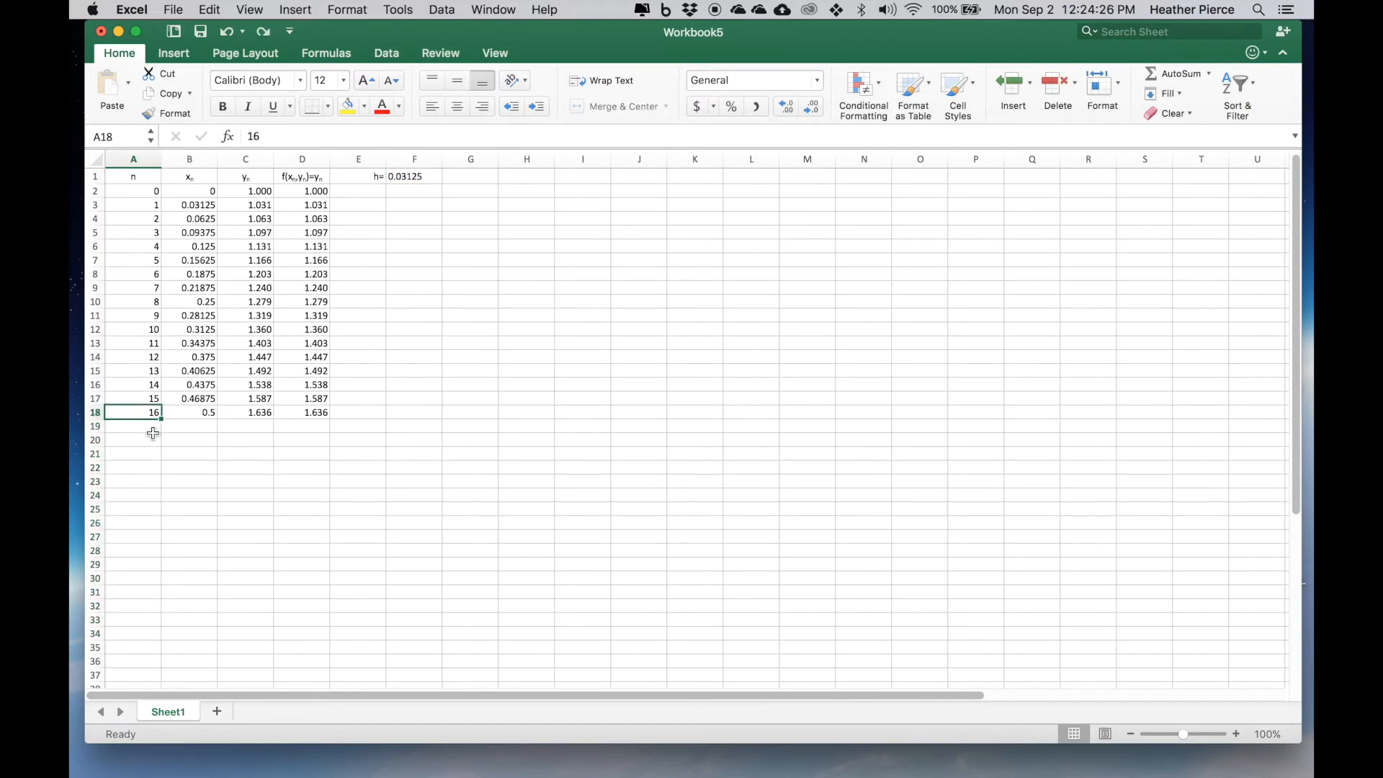
Extend the n column in A19:A34 with 17 through 27, 29, 29, 30, 31 and 32, and fill B18:D18 down to row 34.
{"action": "left_click", "coordinate": [153, 431]}
{"action": "type", "text": "17"}
{"action": "key", "text": "Return"}
{"action": "type", "text": "18"}
{"action": "key", "text": "Return"}
{"action": "type", "text": "19"}
{"action": "key", "text": "Return"}
{"action": "type", "text": "20"}
{"action": "key", "text": "Return"}
{"action": "type", "text": "21"}
{"action": "key", "text": "Return"}
{"action": "type", "text": "22"}
{"action": "key", "text": "Return"}
{"action": "type", "text": "23"}
{"action": "key", "text": "Return"}
{"action": "type", "text": "24"}
{"action": "key", "text": "Return"}
{"action": "type", "text": "25"}
{"action": "key", "text": "Return"}
{"action": "type", "text": "26"}
{"action": "key", "text": "Return"}
{"action": "type", "text": "27"}
{"action": "key", "text": "Return"}
{"action": "type", "text": "29"}
{"action": "key", "text": "Return"}
{"action": "type", "text": "29"}
{"action": "key", "text": "Return"}
{"action": "type", "text": "30"}
{"action": "key", "text": "Return"}
{"action": "type", "text": "31"}
{"action": "key", "text": "Return"}
{"action": "type", "text": "32"}
{"action": "key", "text": "Return"}
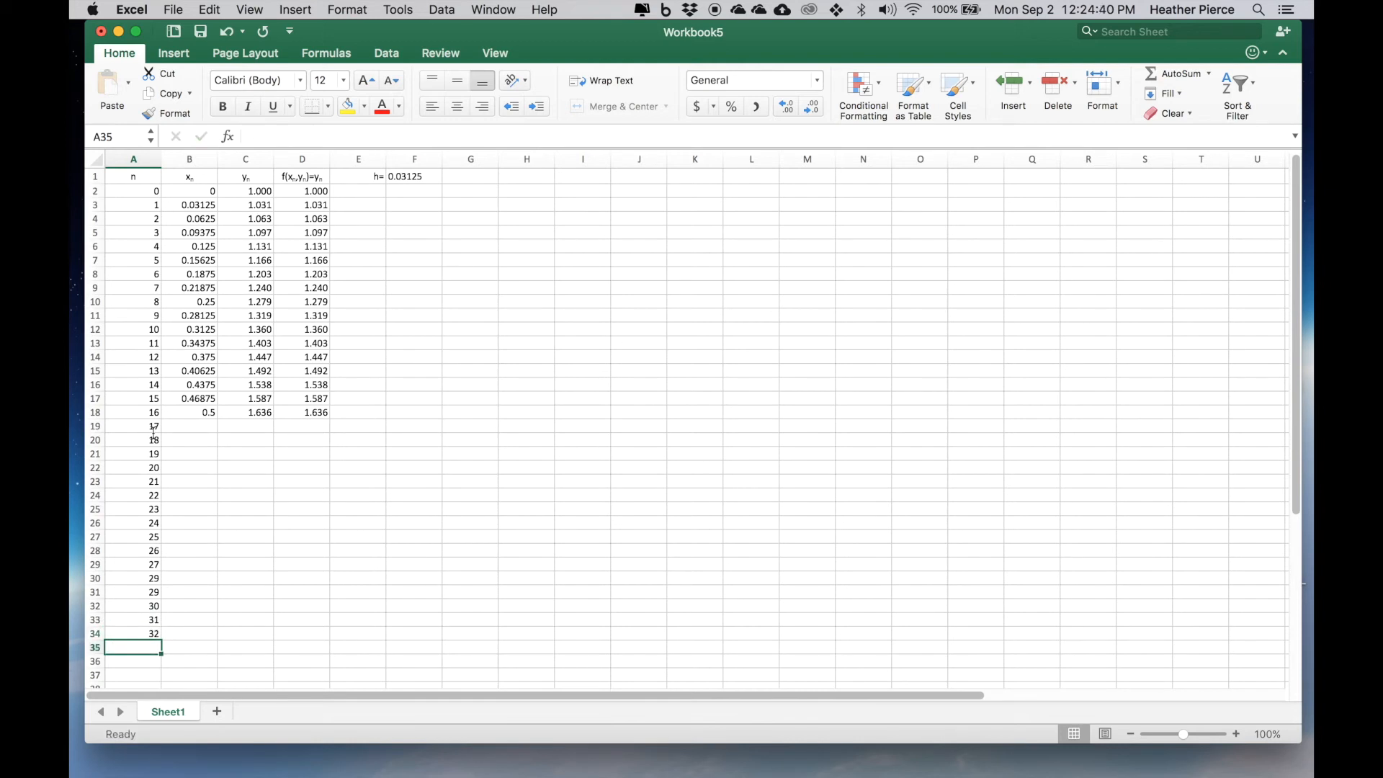
{"action": "left_click_drag", "start_coordinate": [195, 410], "coordinate": [329, 641]}
{"action": "left_click", "coordinate": [435, 601]}
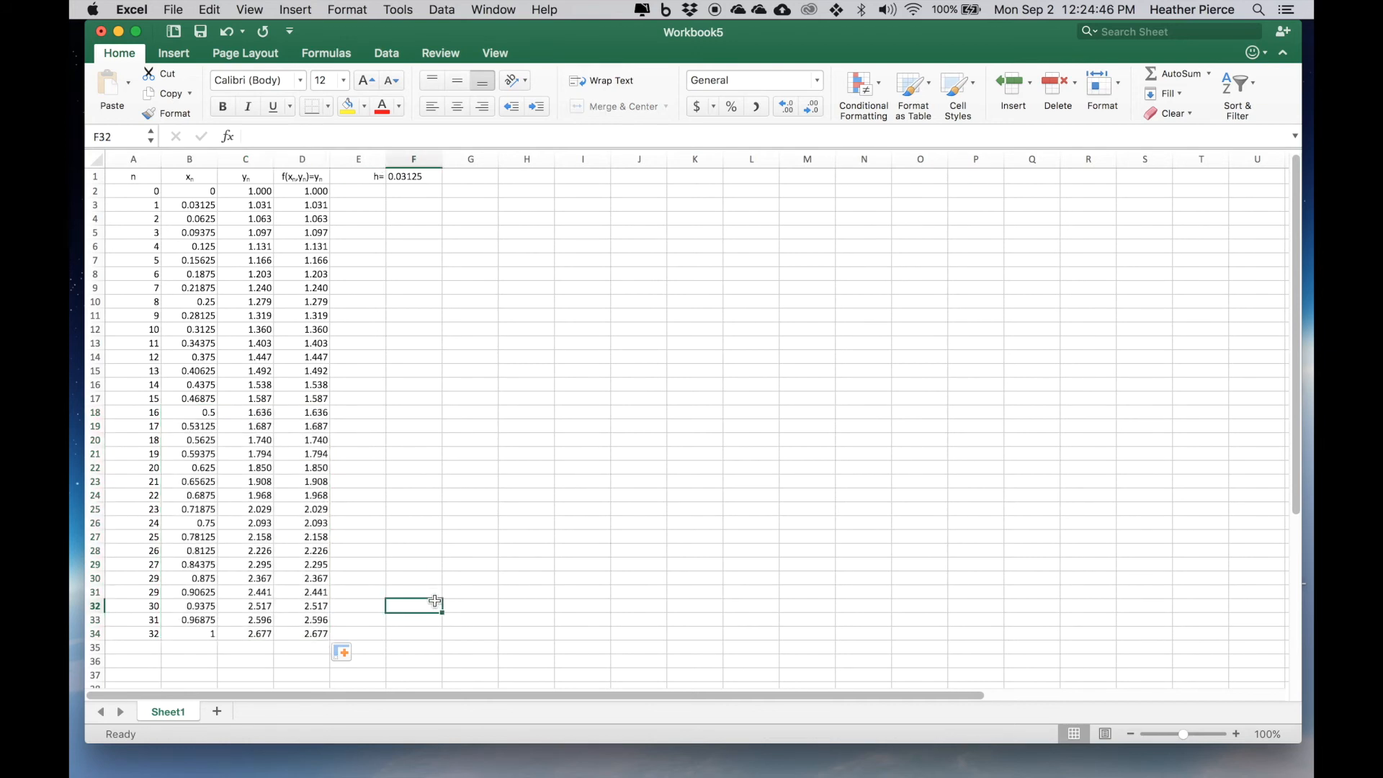